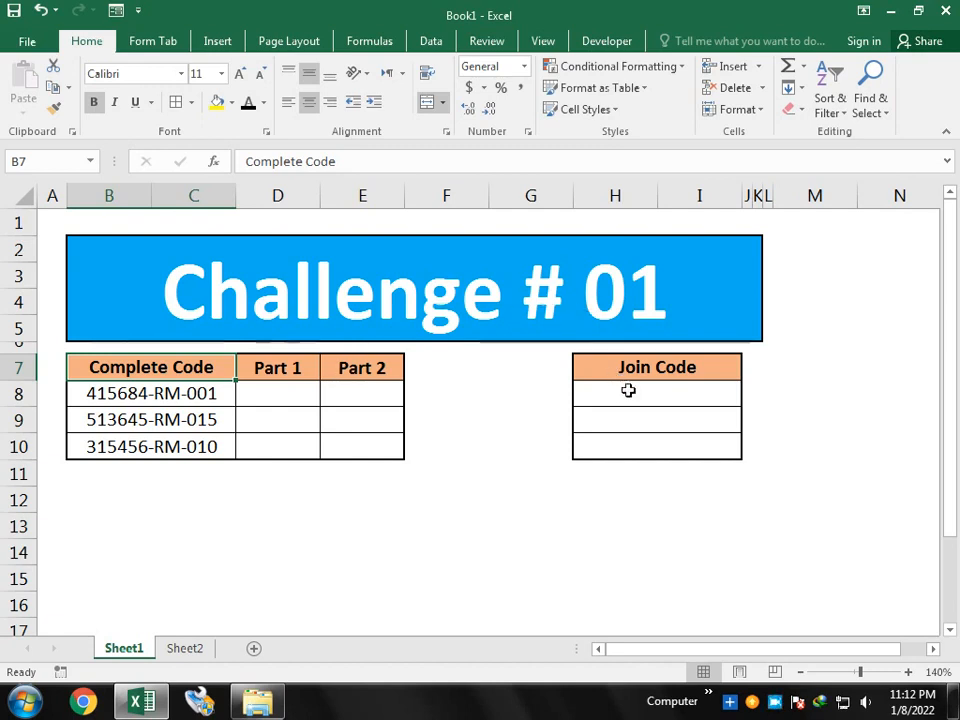
- Review the Date, Day, Month and Year table on Sheet2 and the Complete Code table on Sheet1
click(199, 647)
click(401, 530)
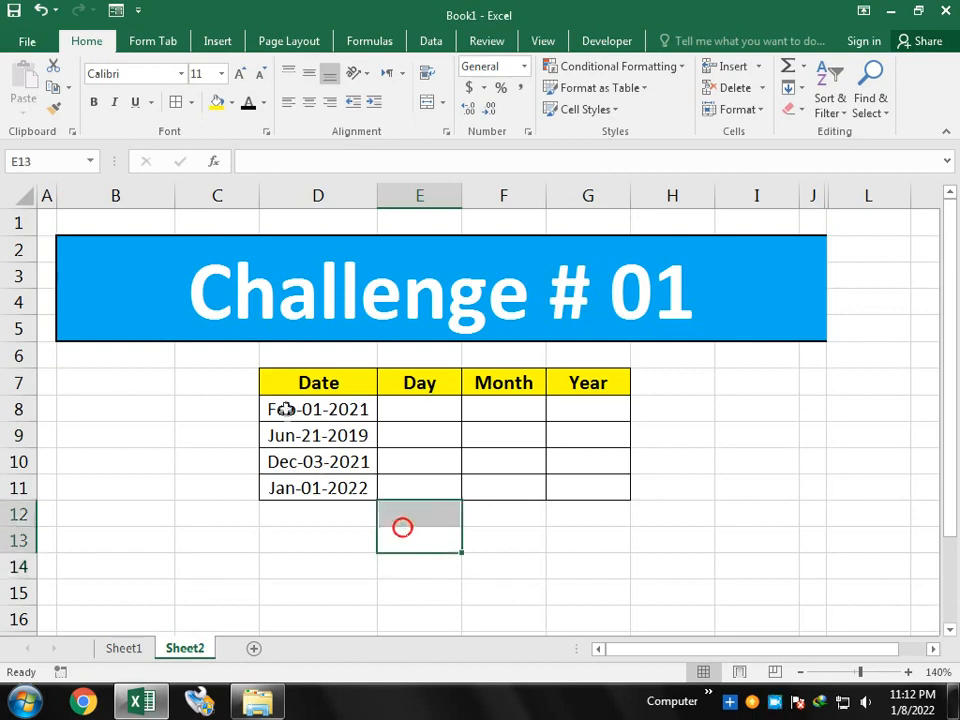
click(285, 405)
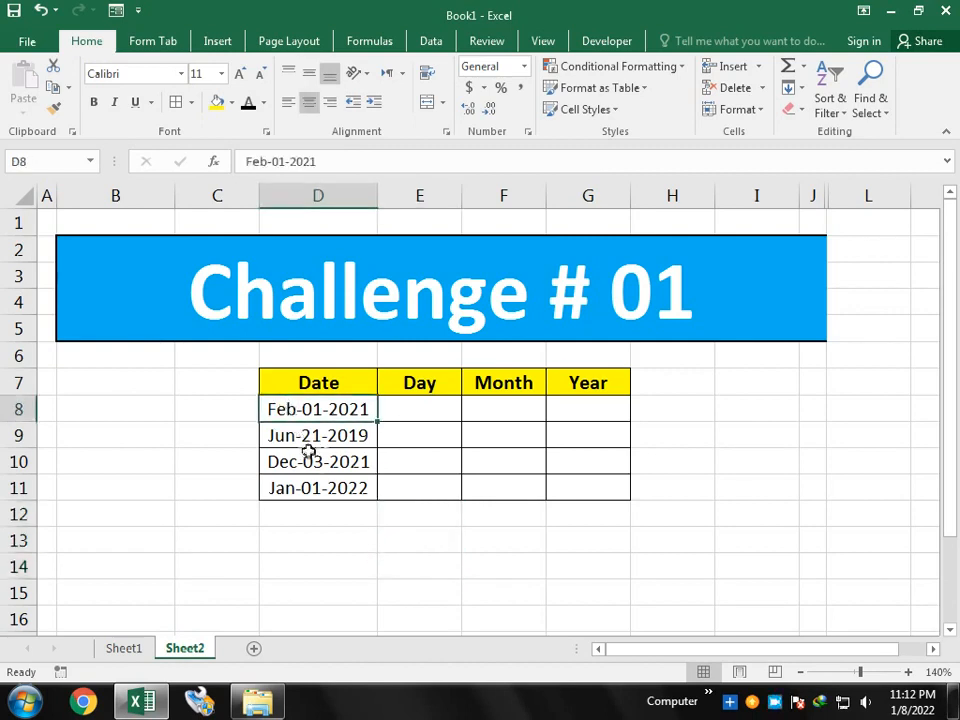
click(448, 391)
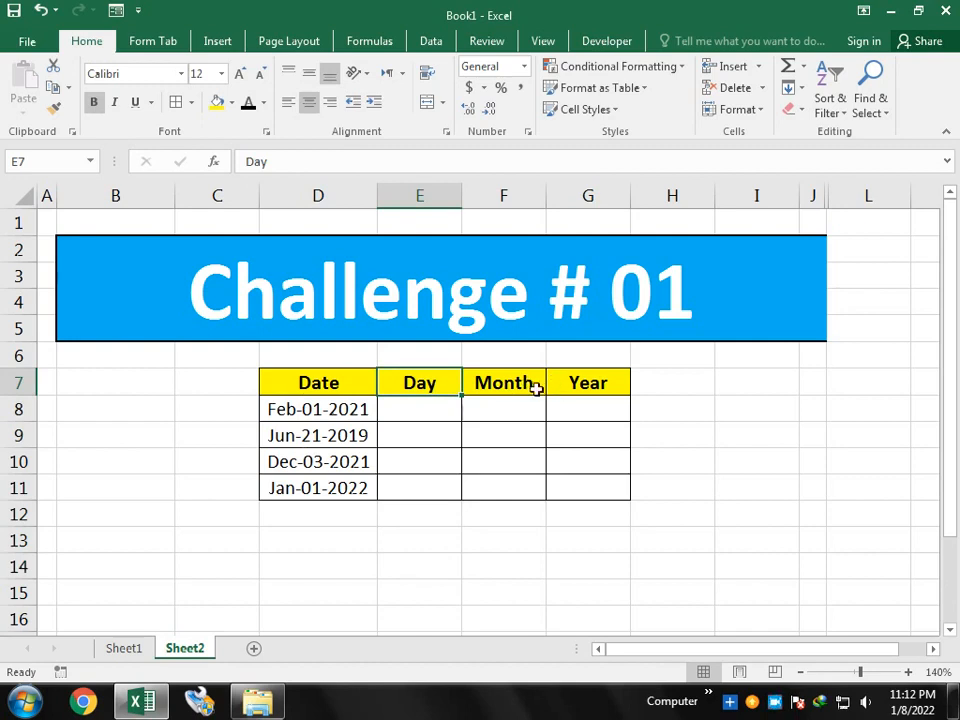
click(112, 647)
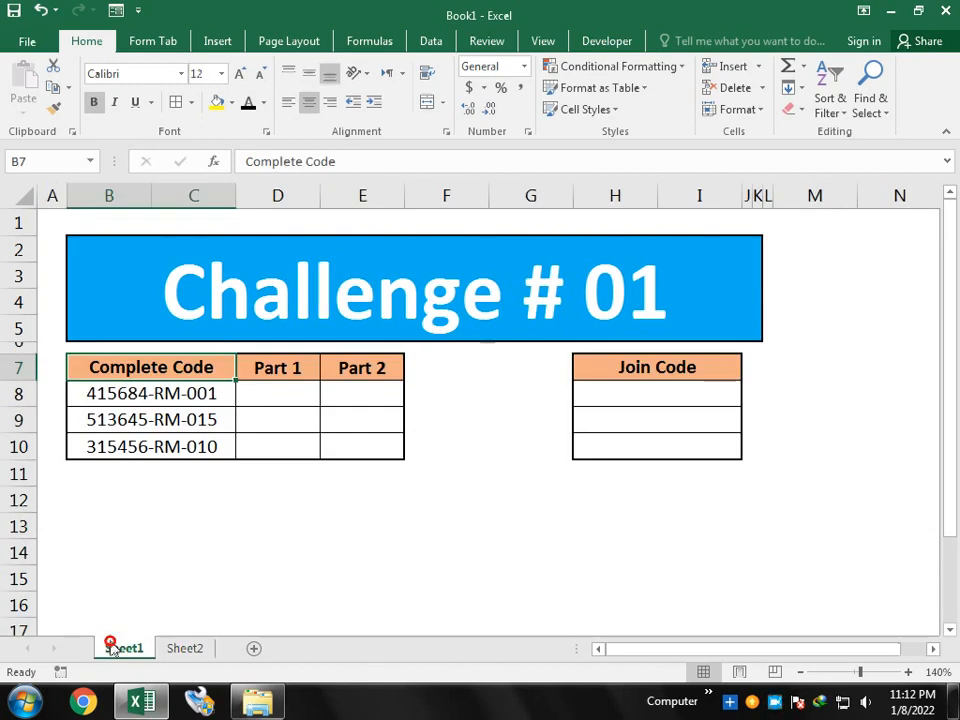
click(334, 569)
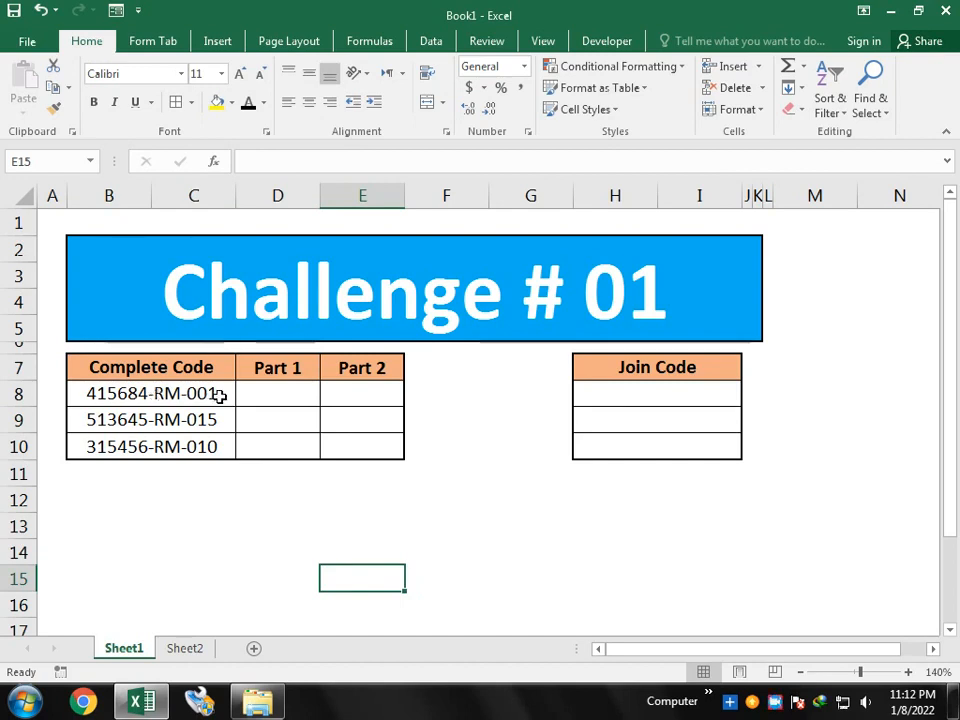
click(195, 391)
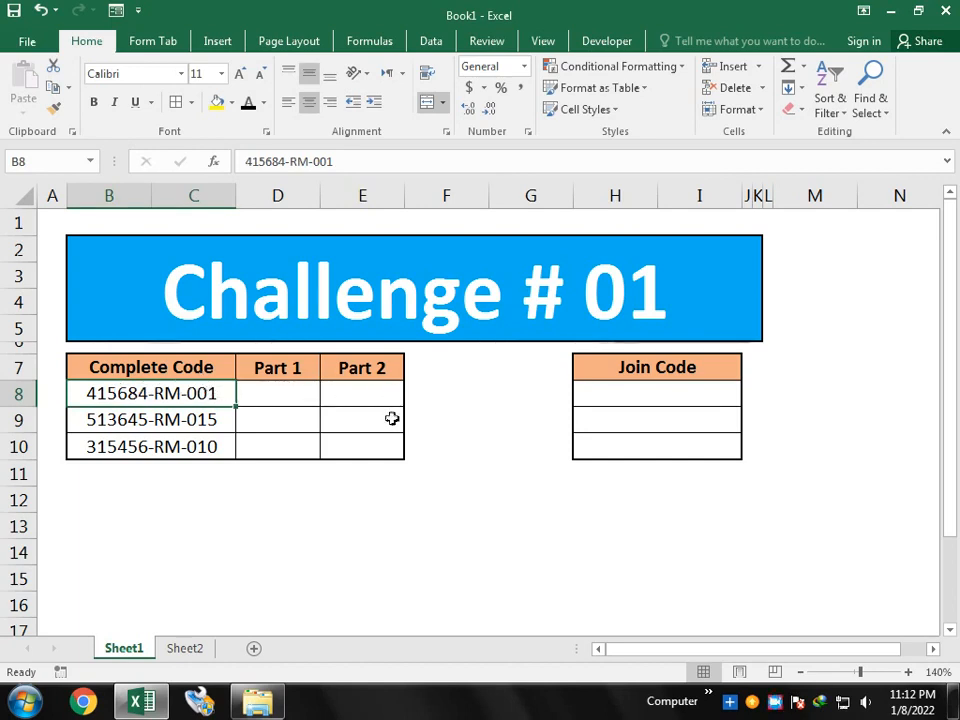
- Extract the first 6 characters of B8 into Part 1 cell D8 with =LEFT(B8,6) and fill the formula down to D10
click(285, 397)
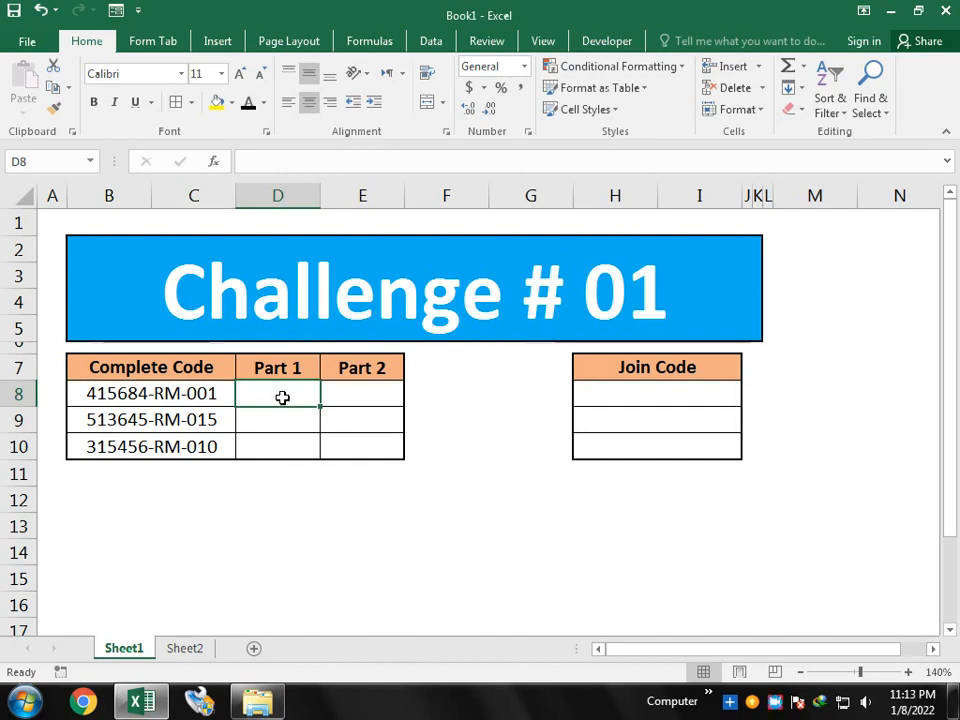
text(=)
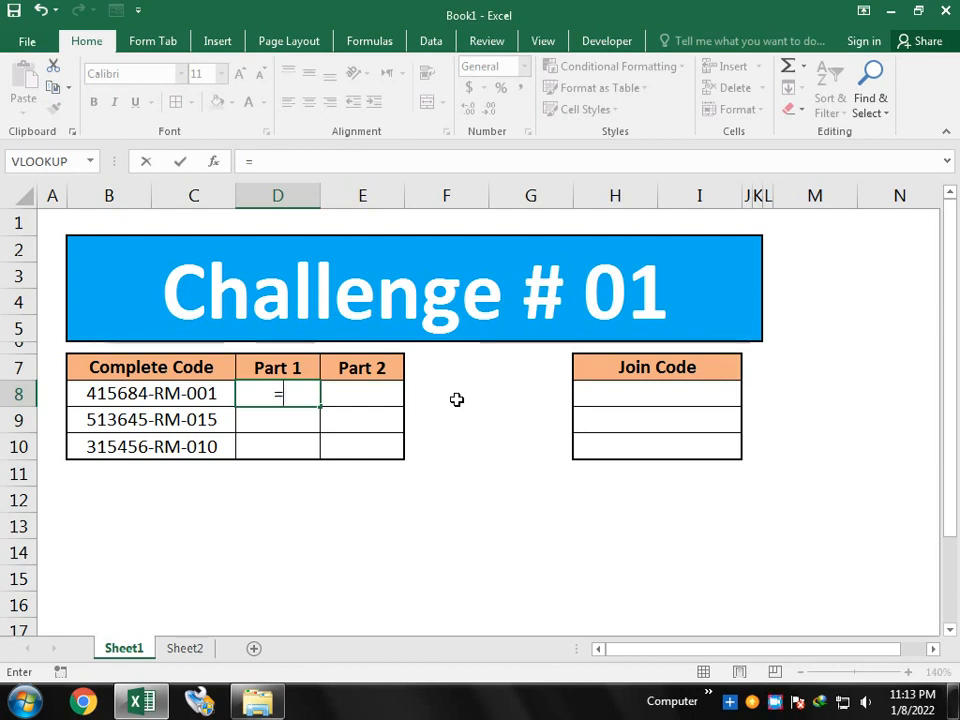
text(left)
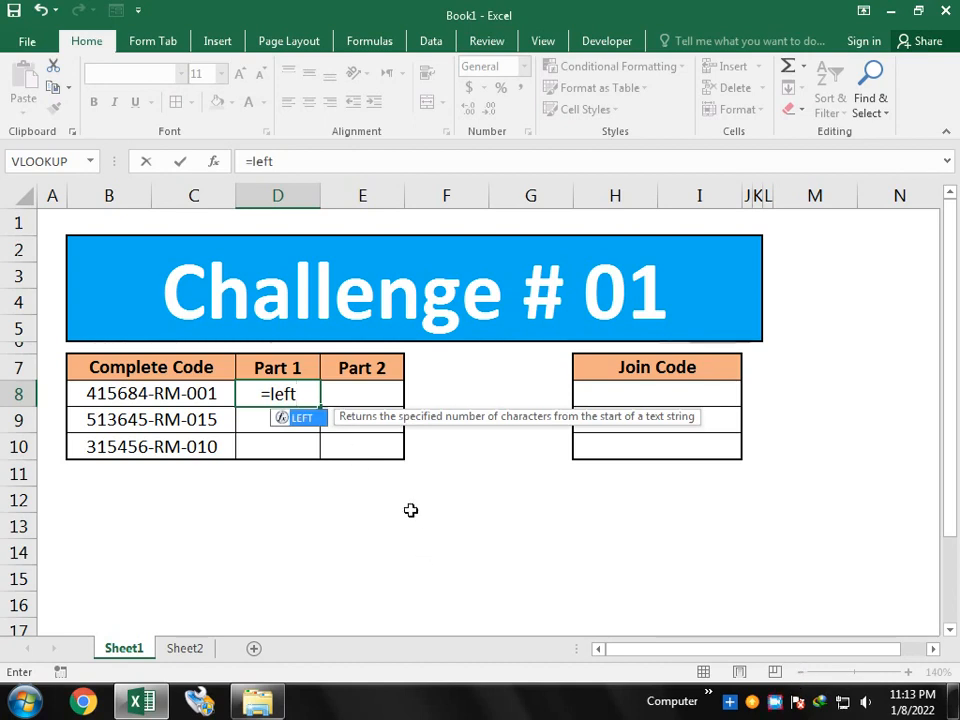
text(()
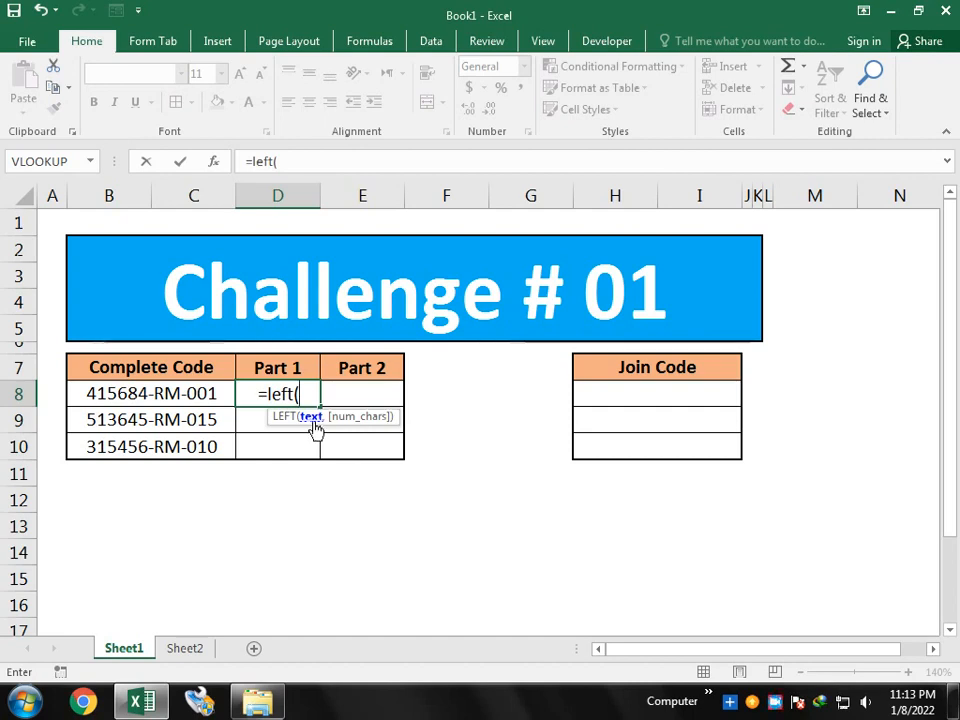
click(182, 388)
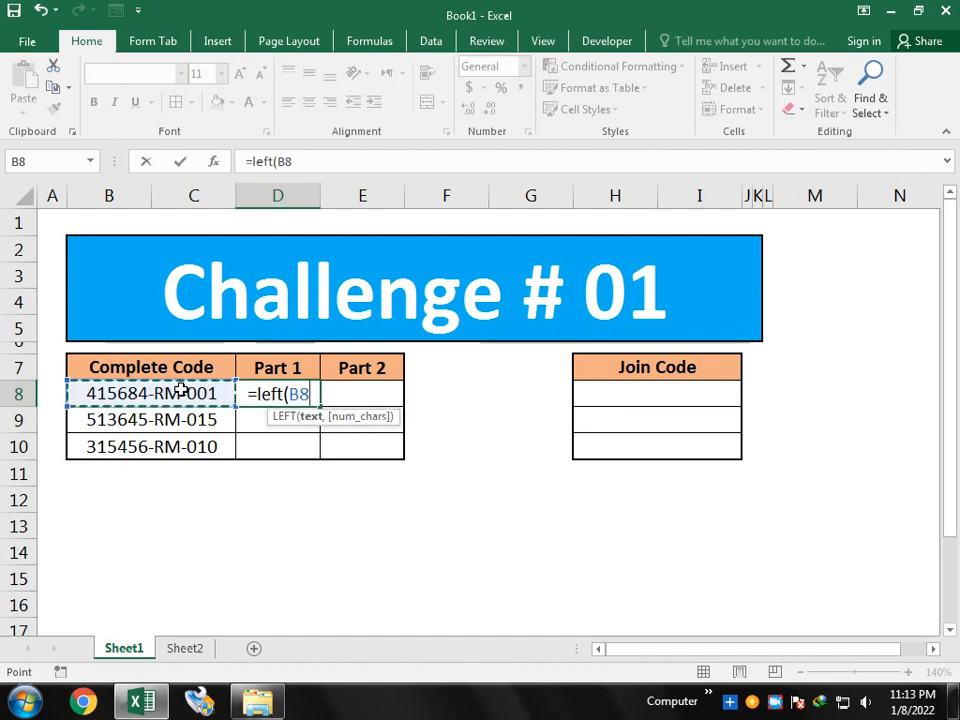
text(,)
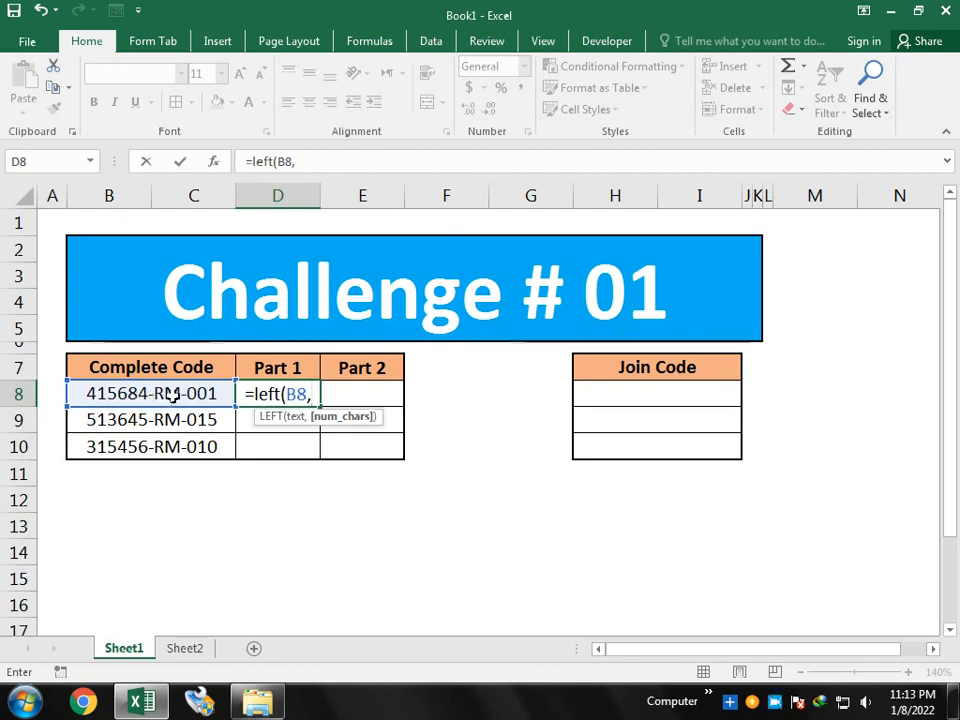
text(6)
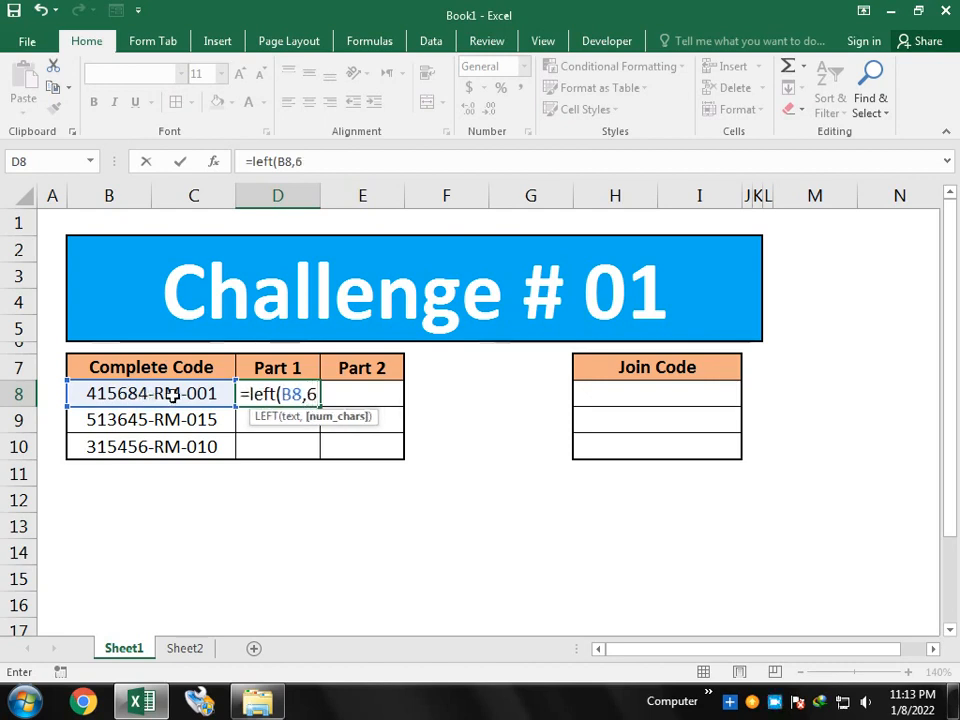
text())
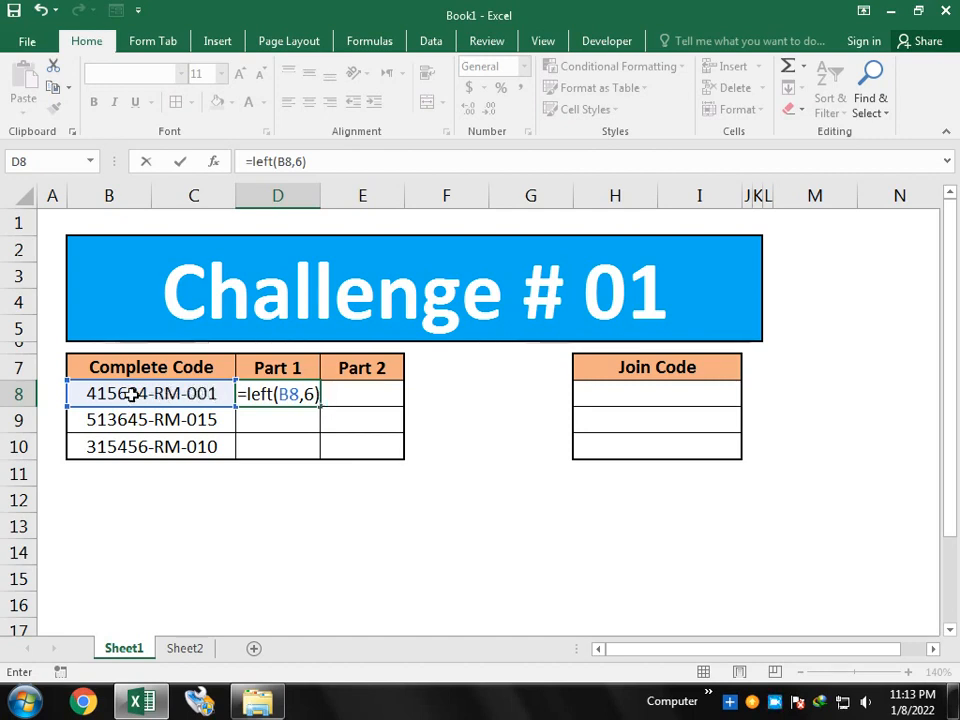
key(Return)
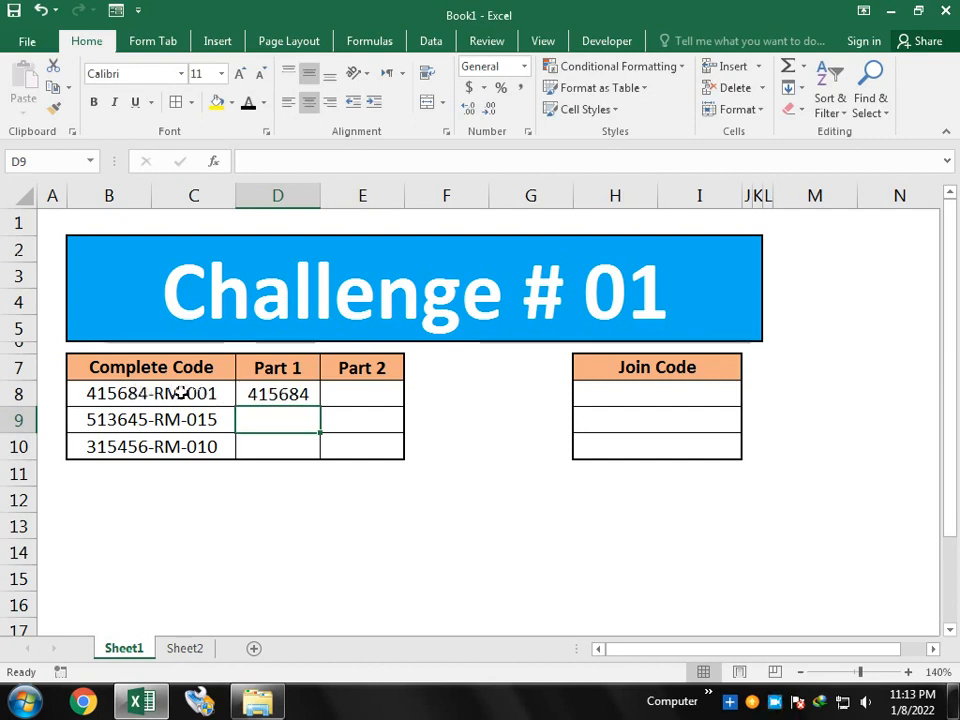
click(307, 397)
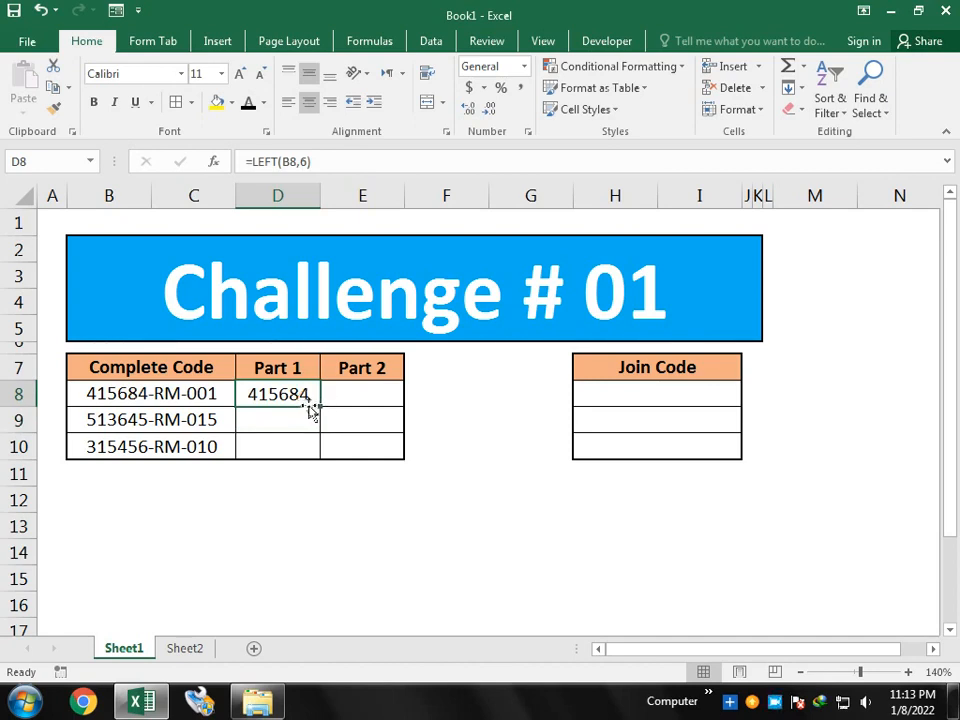
drag(321, 405, 322, 453)
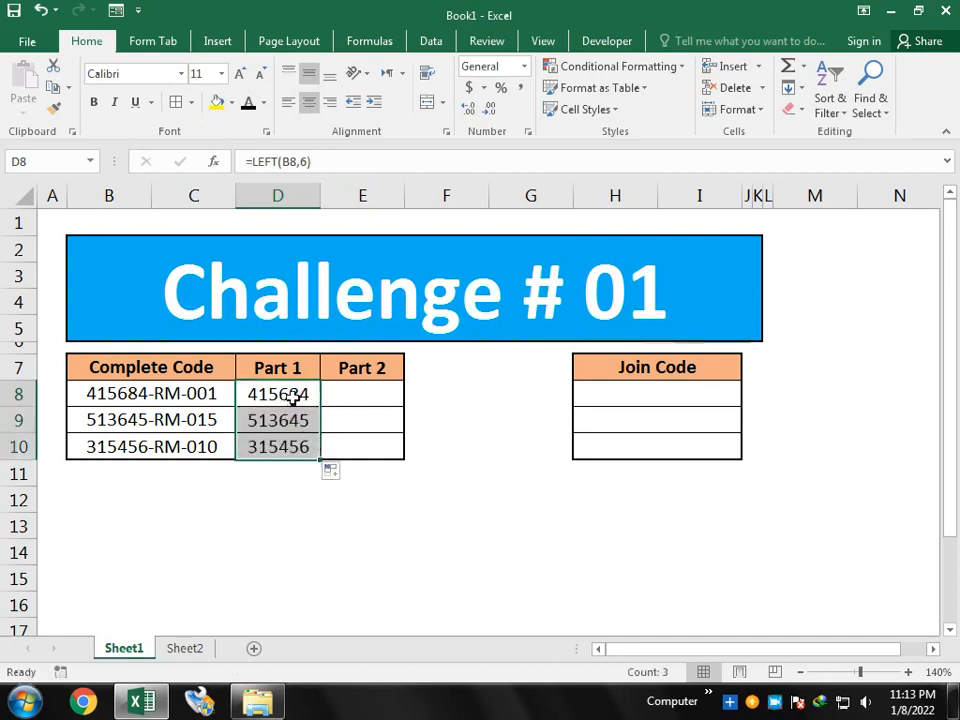
- Extract the last 6 characters of B8 into Part 2 cell E8 with =RIGHT(B8,6) and fill the formula down to E10
click(351, 395)
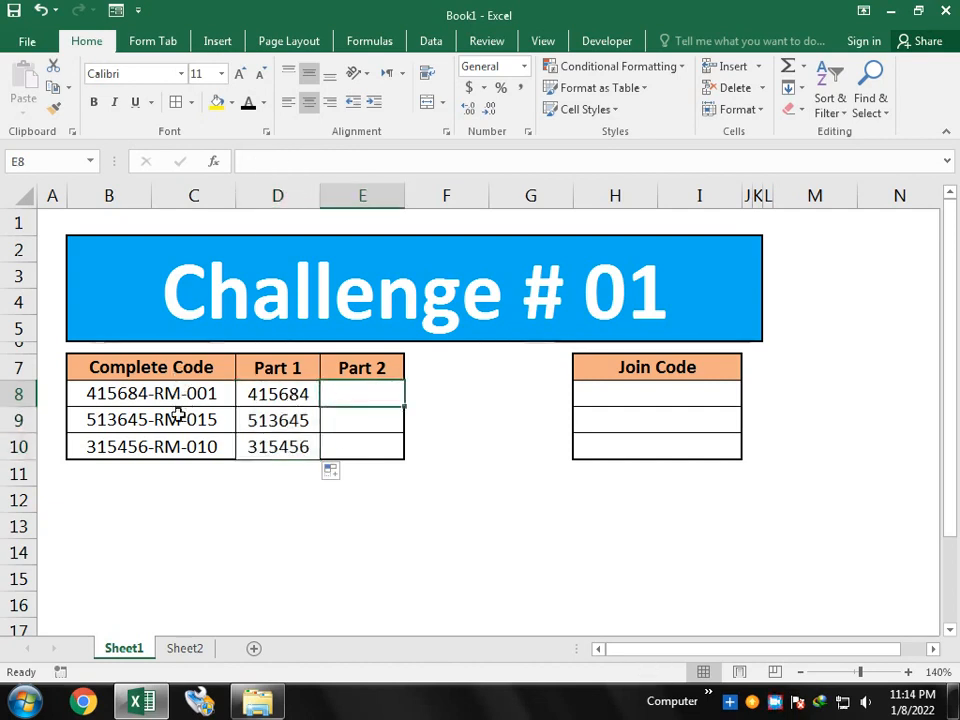
text(=)
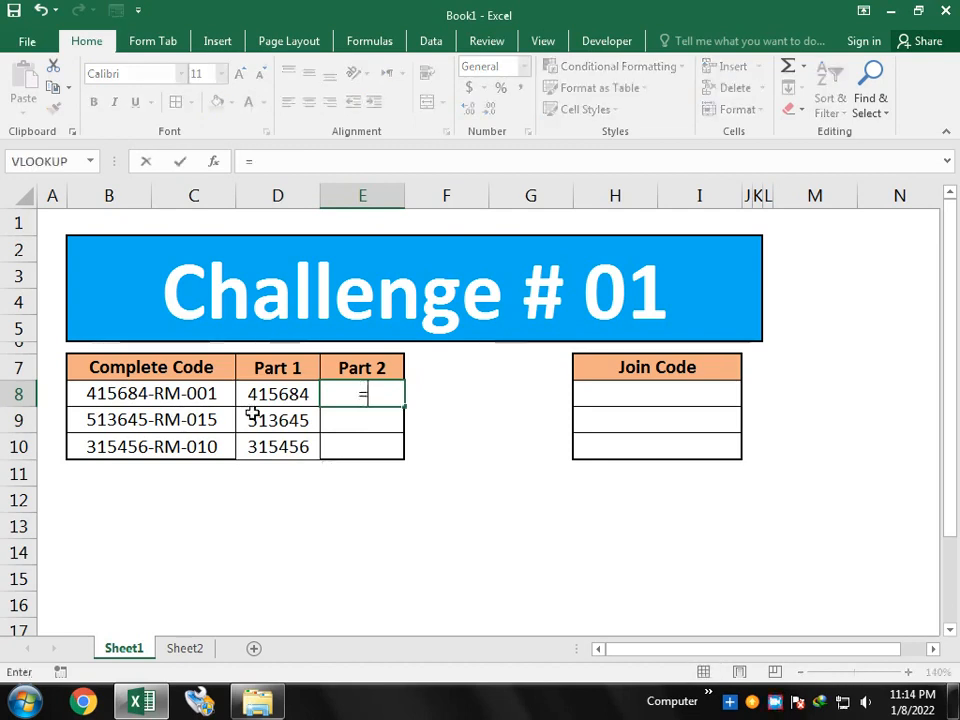
text(right)
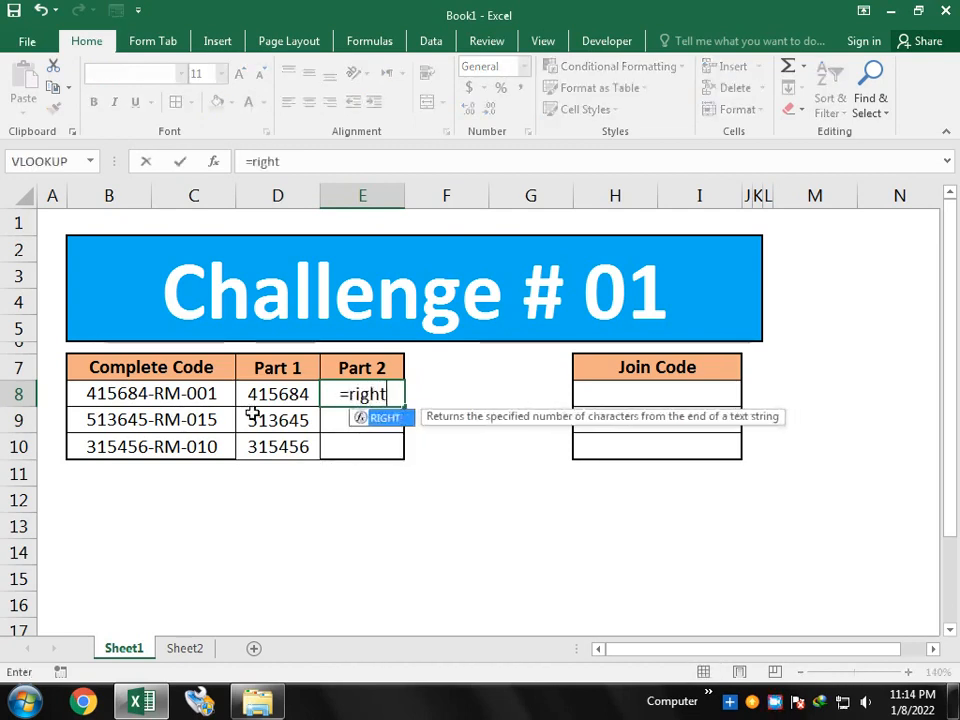
text(()
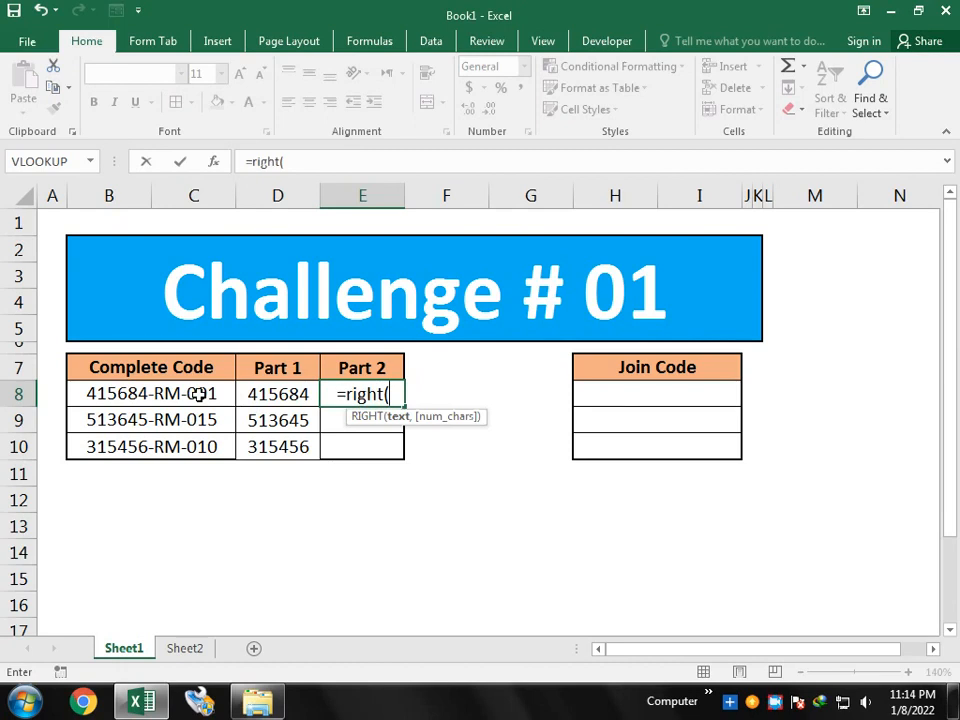
click(198, 393)
text(,)
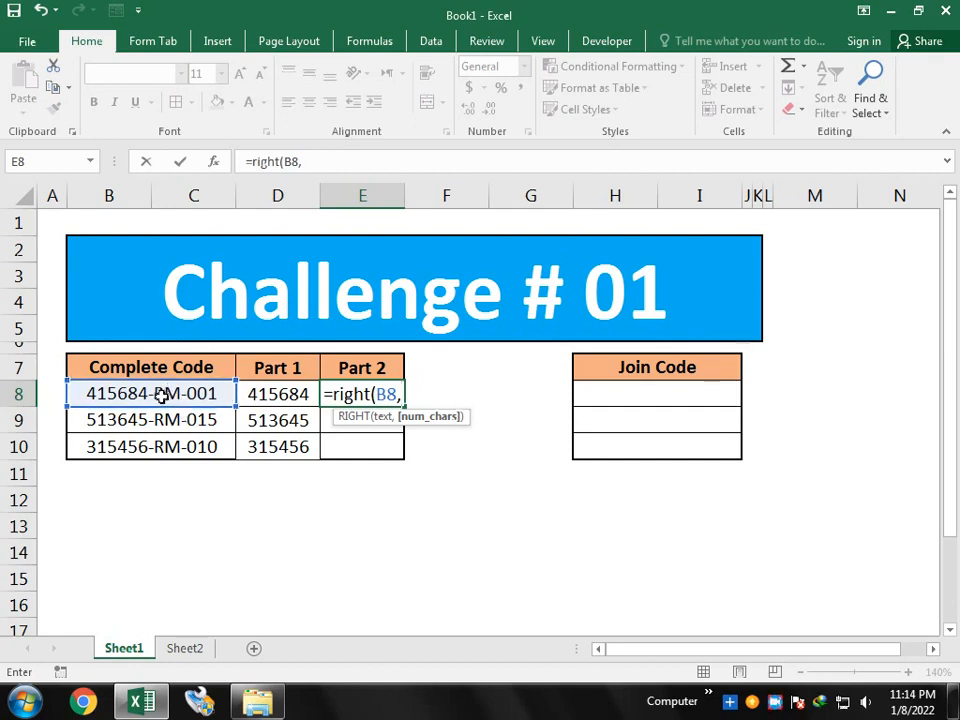
text(6)
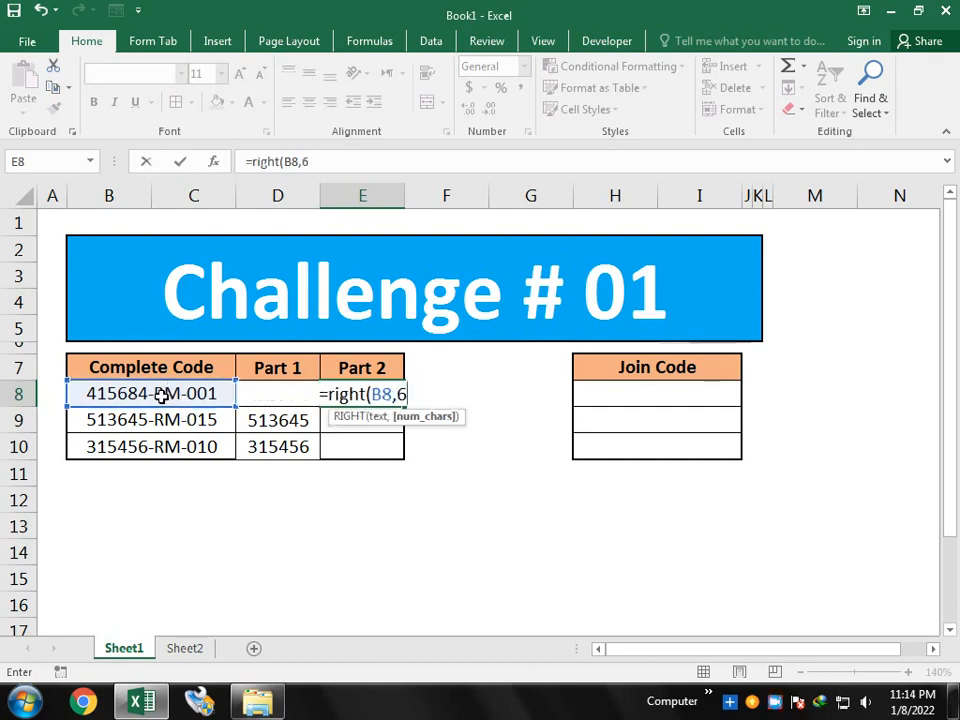
text())
key(Return)
key(Up)
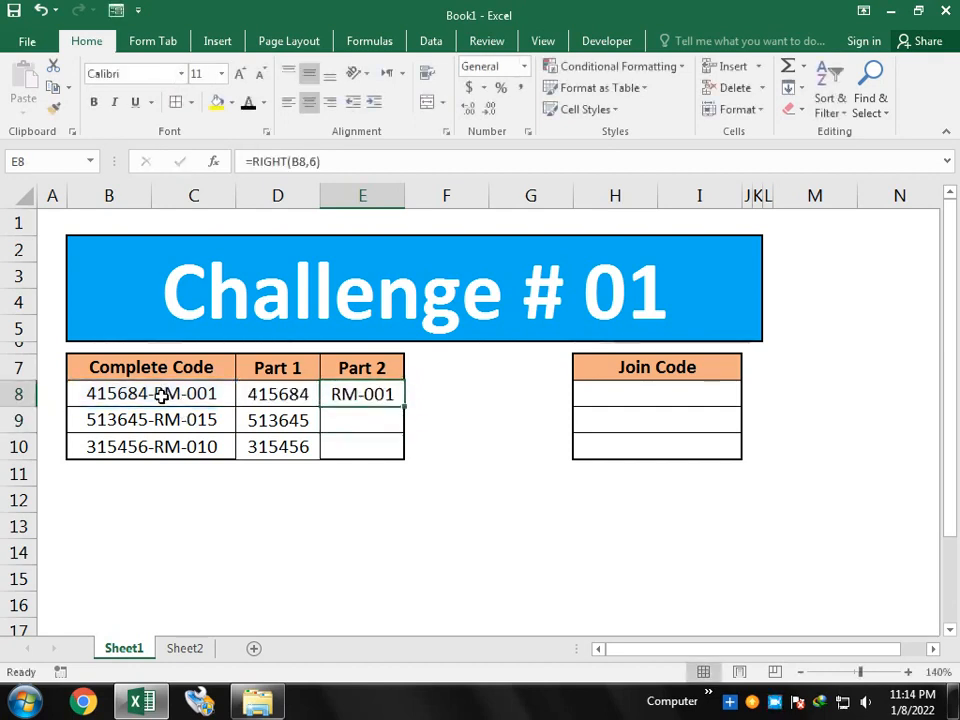
drag(403, 407, 407, 462)
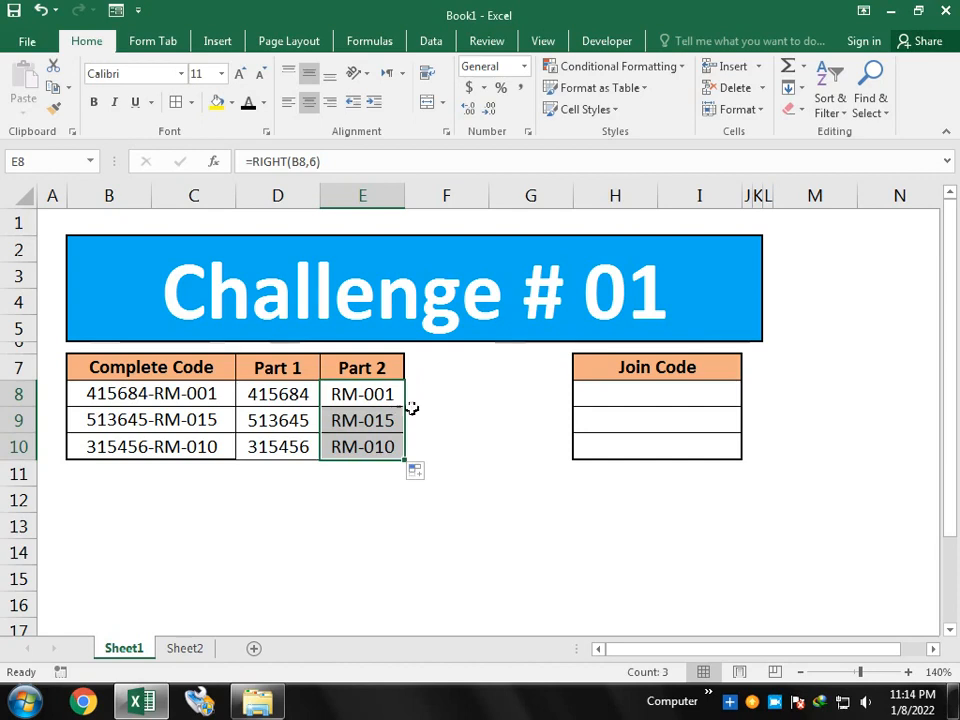
click(479, 412)
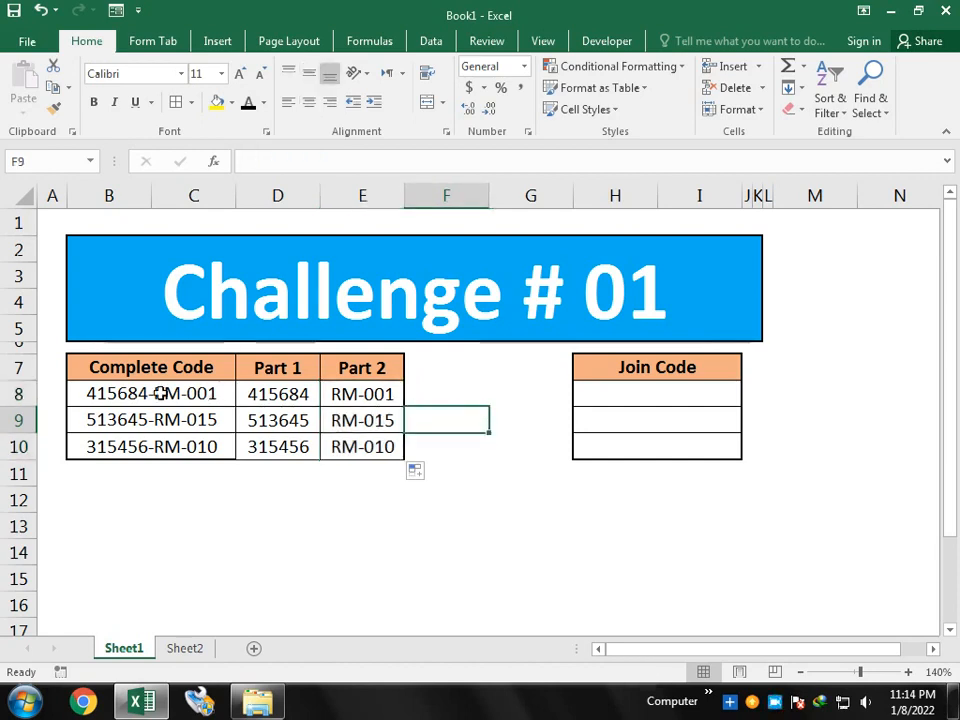
click(332, 394)
click(283, 394)
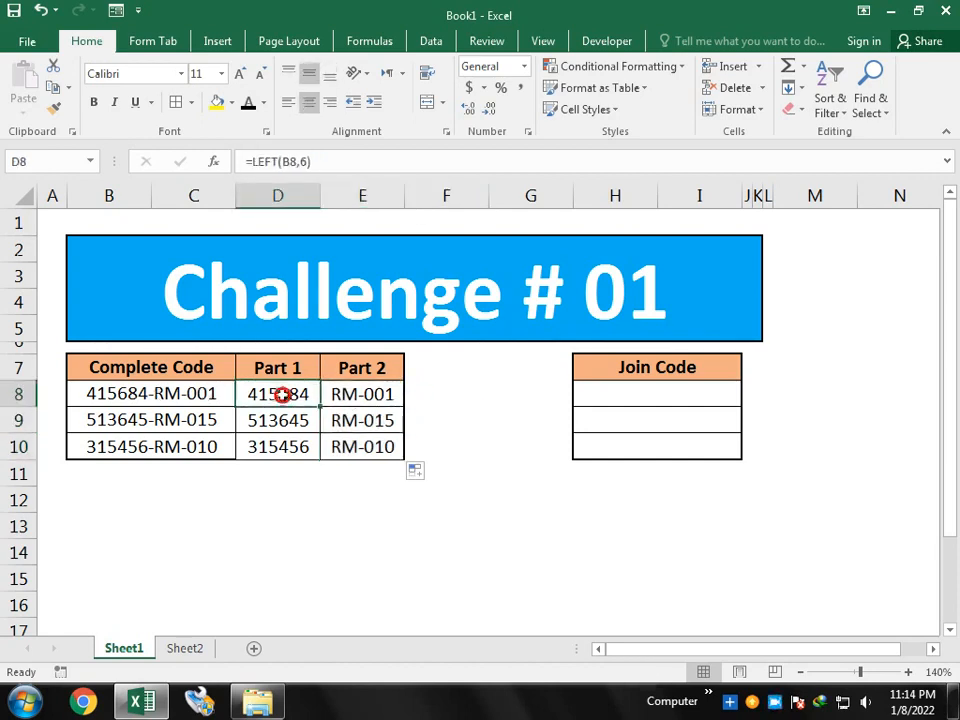
click(619, 391)
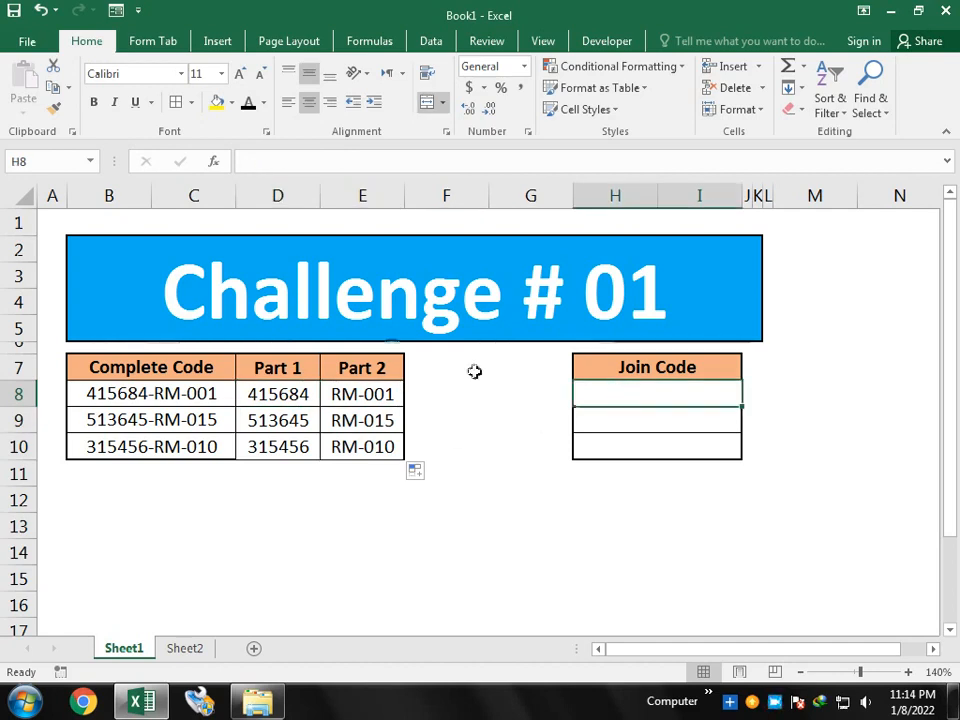
click(168, 388)
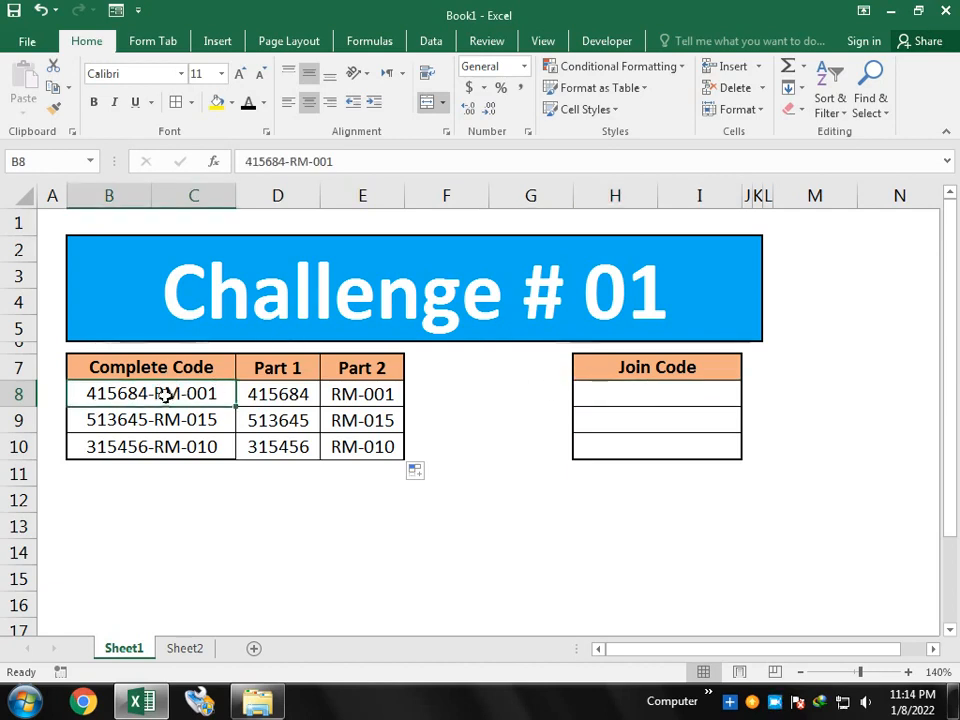
- Join Part 1 and Part 2 with a hyphen in Join Code cell H8 using =D8&"-"&E8 and fill the formula down to row 10
click(611, 392)
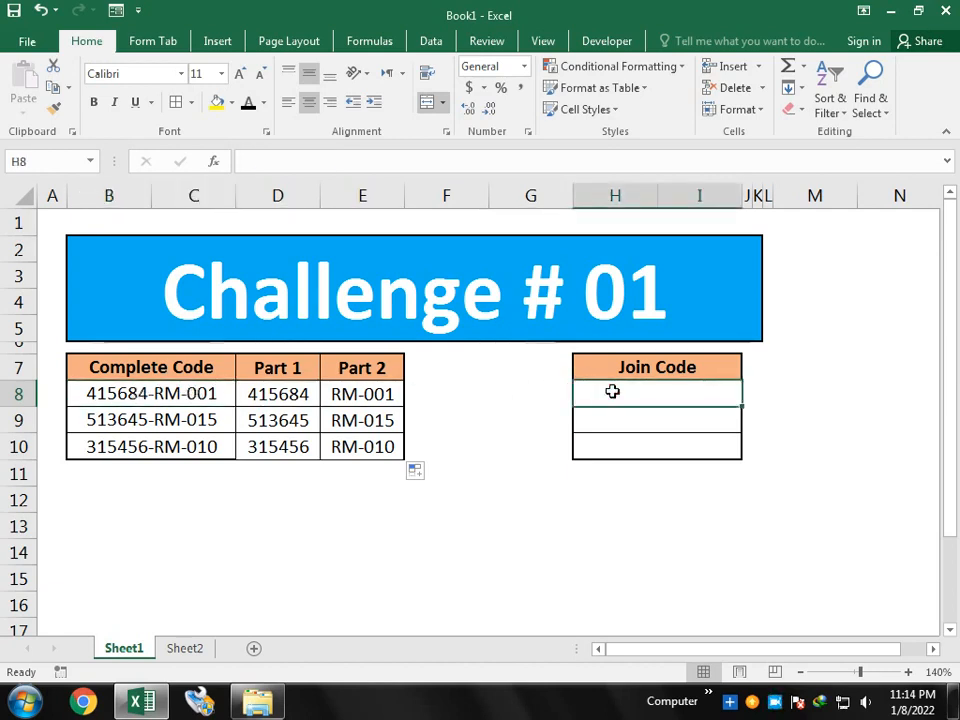
text(=)
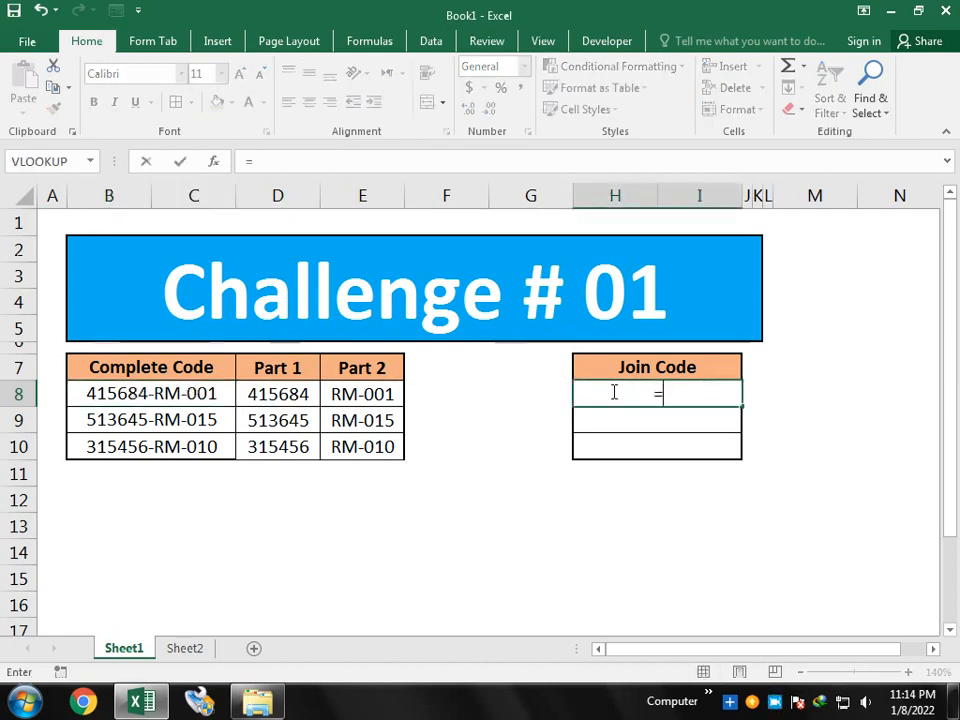
click(259, 396)
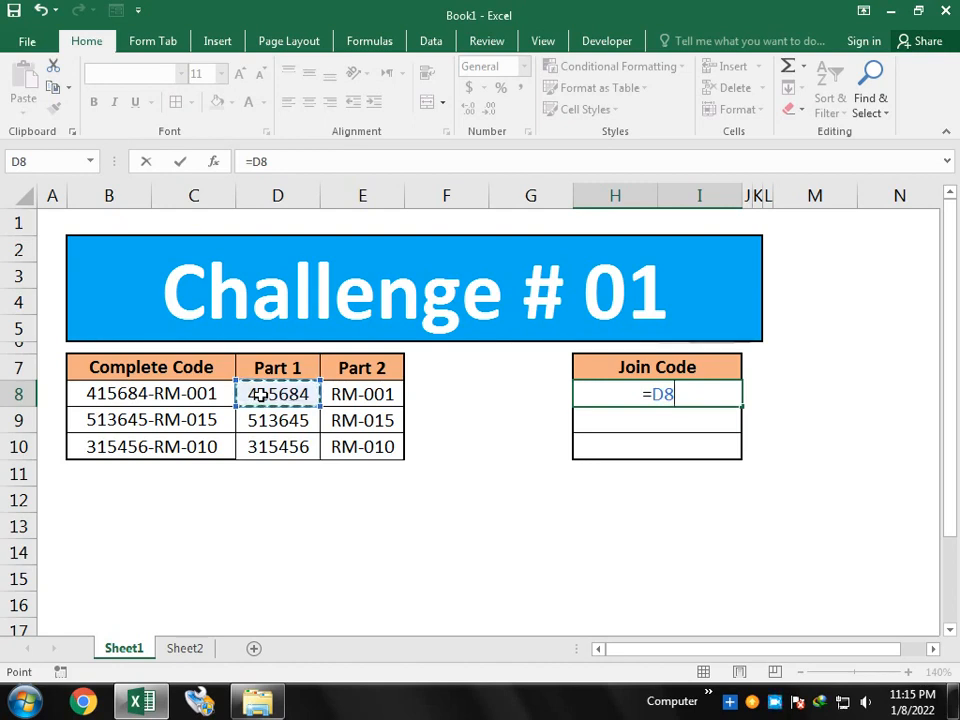
text(&)
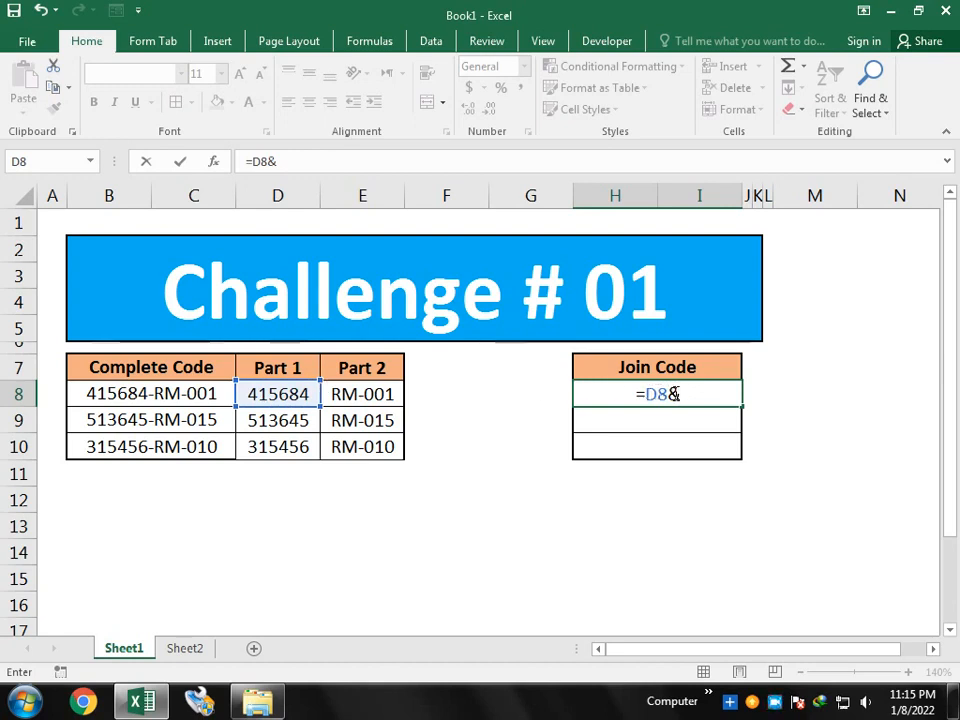
text(")
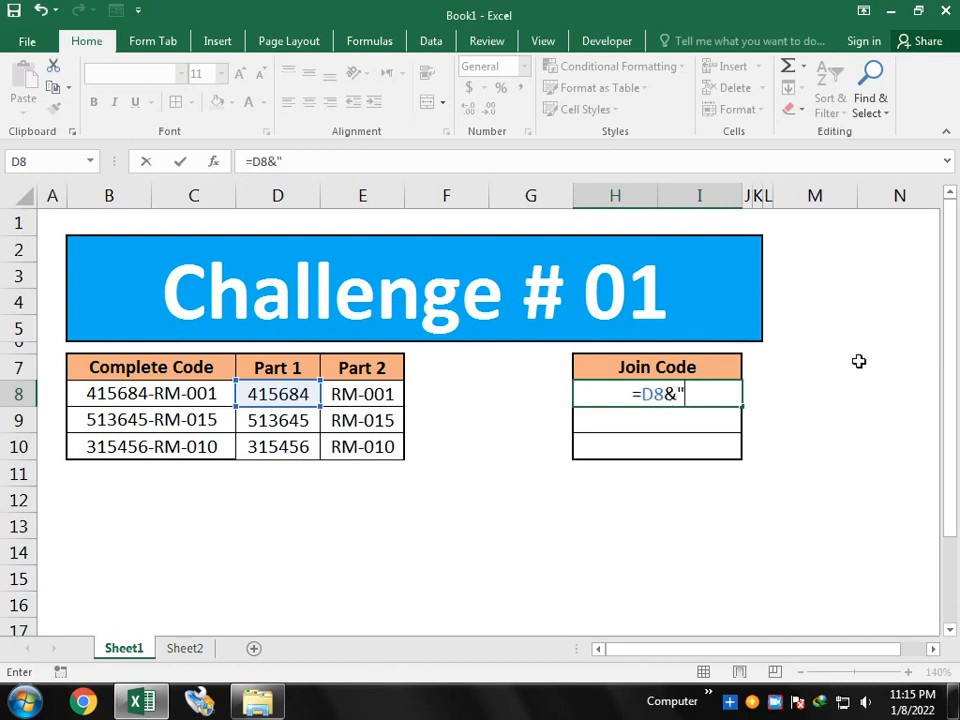
text(-)
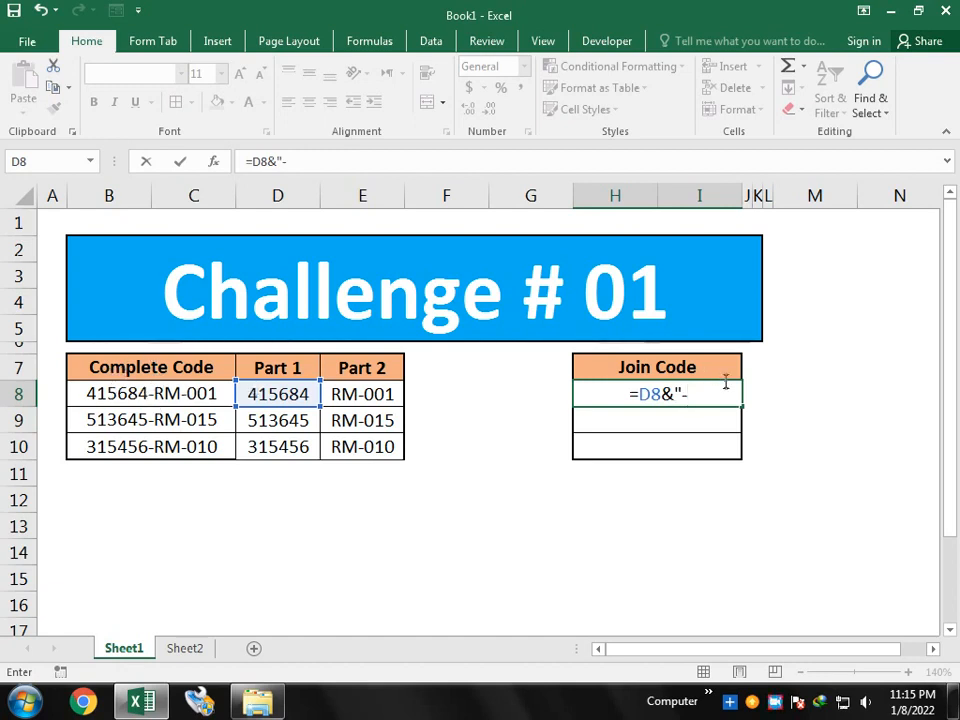
text(")
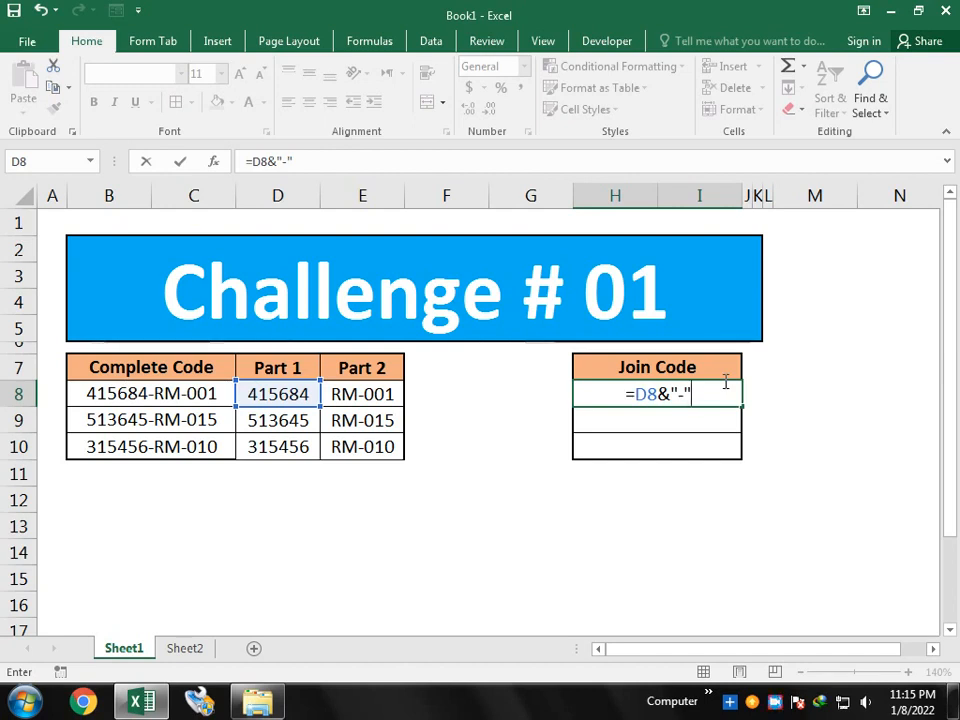
text(&)
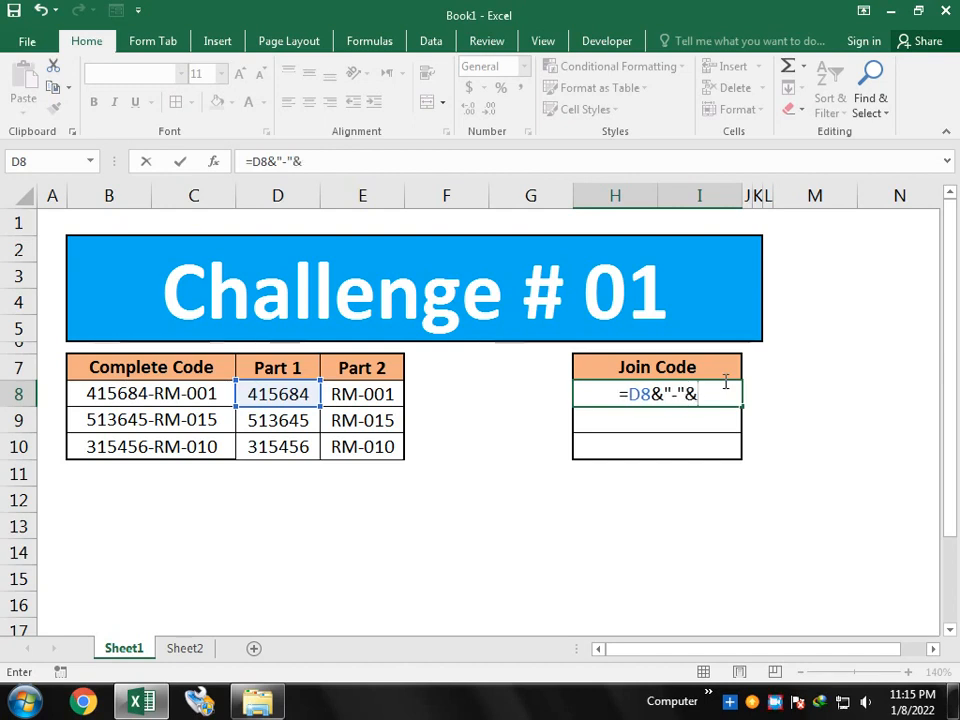
click(343, 395)
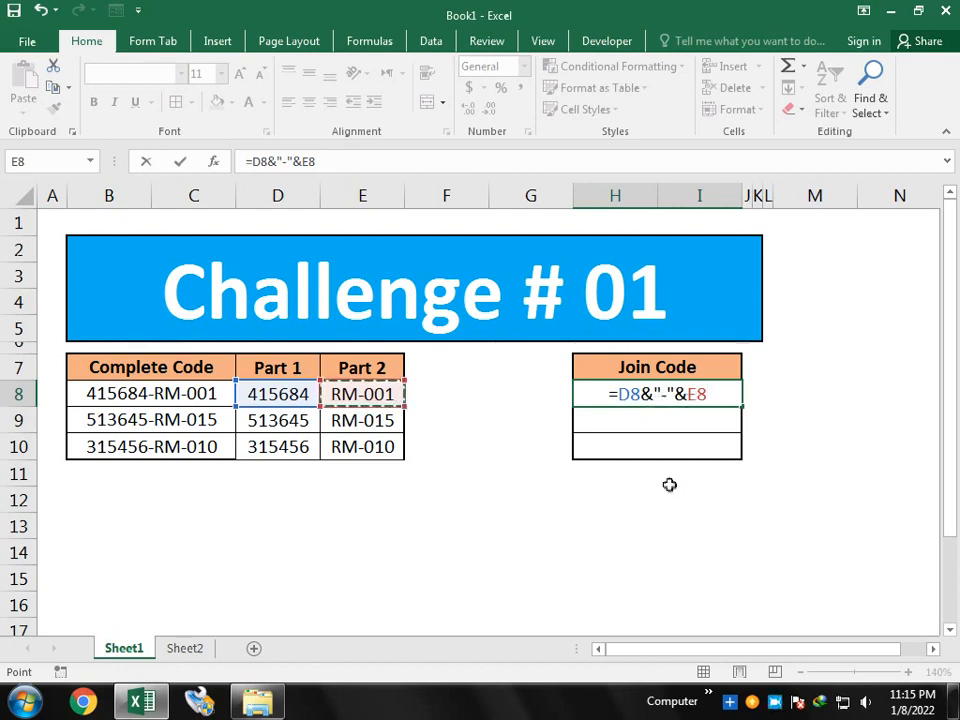
key(Return)
click(666, 392)
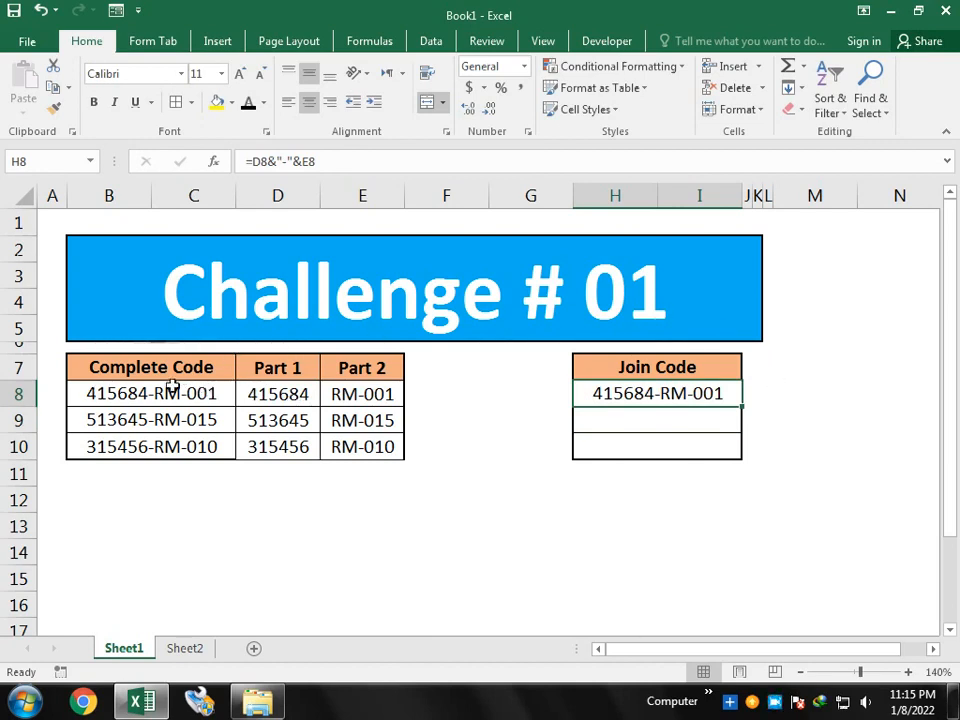
drag(743, 407, 737, 456)
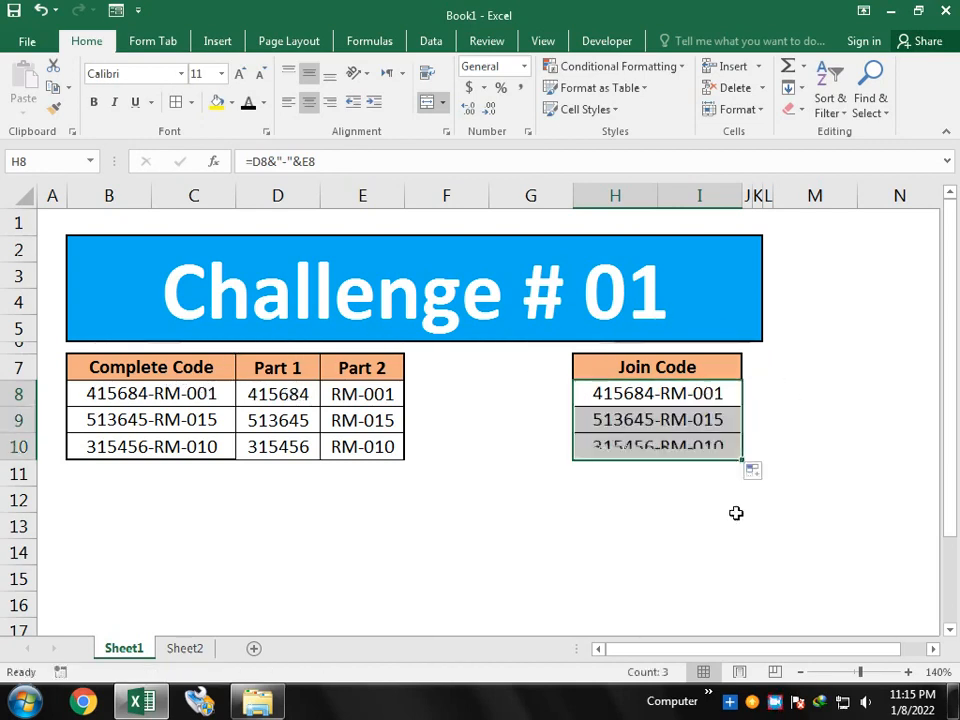
click(836, 438)
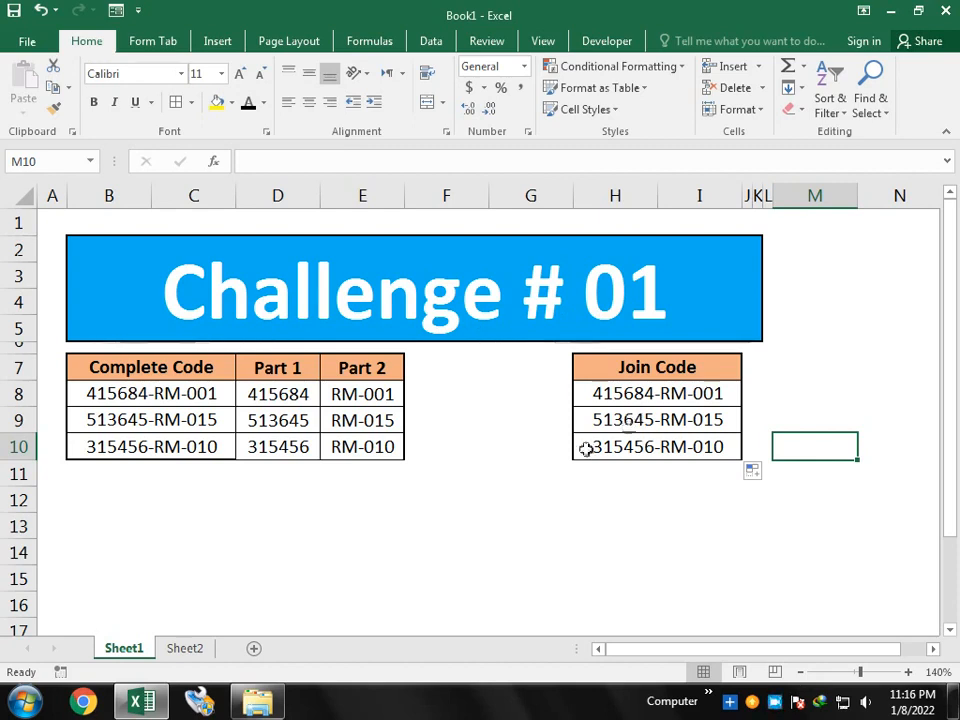
- On Sheet2, extract the first 3 characters of D8 into Month cell F8 with =LEFT(D8,3) and fill the formula down to F11
click(198, 652)
click(338, 540)
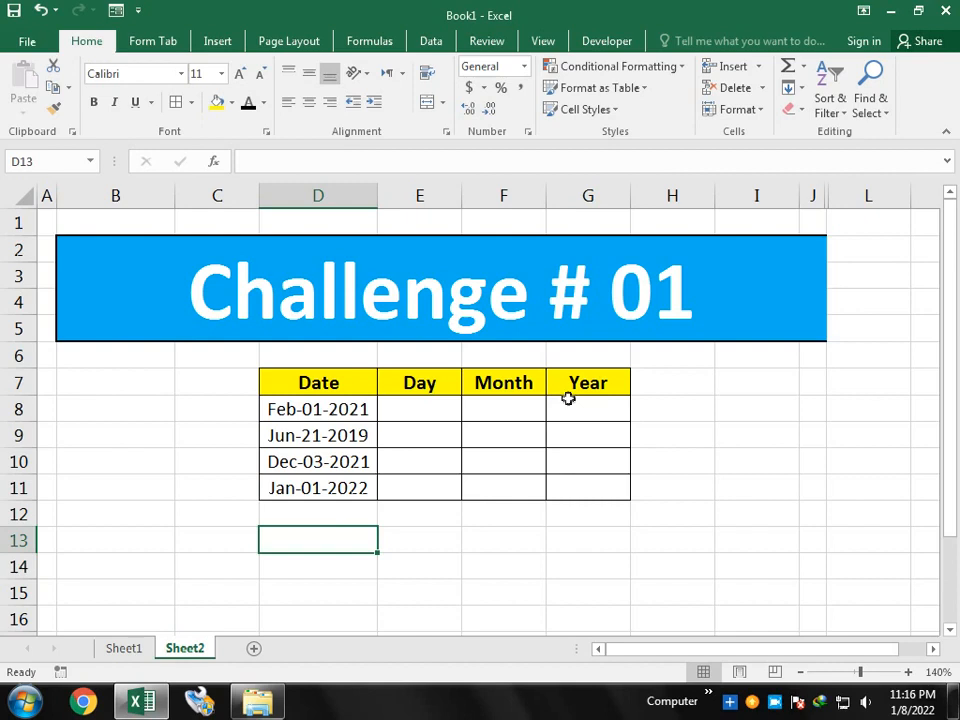
click(417, 411)
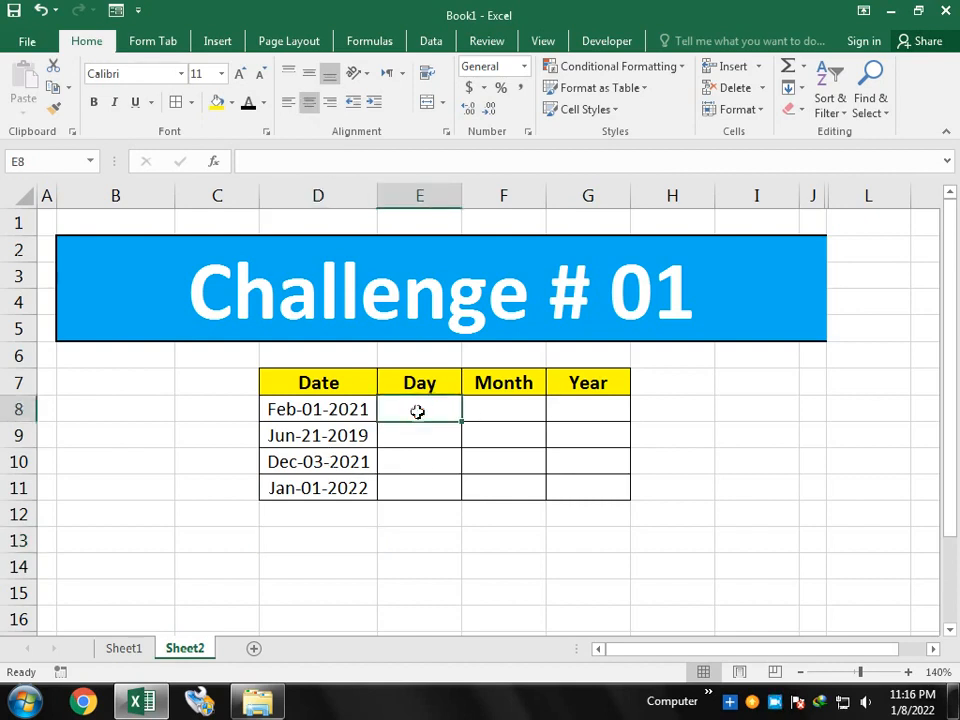
click(488, 403)
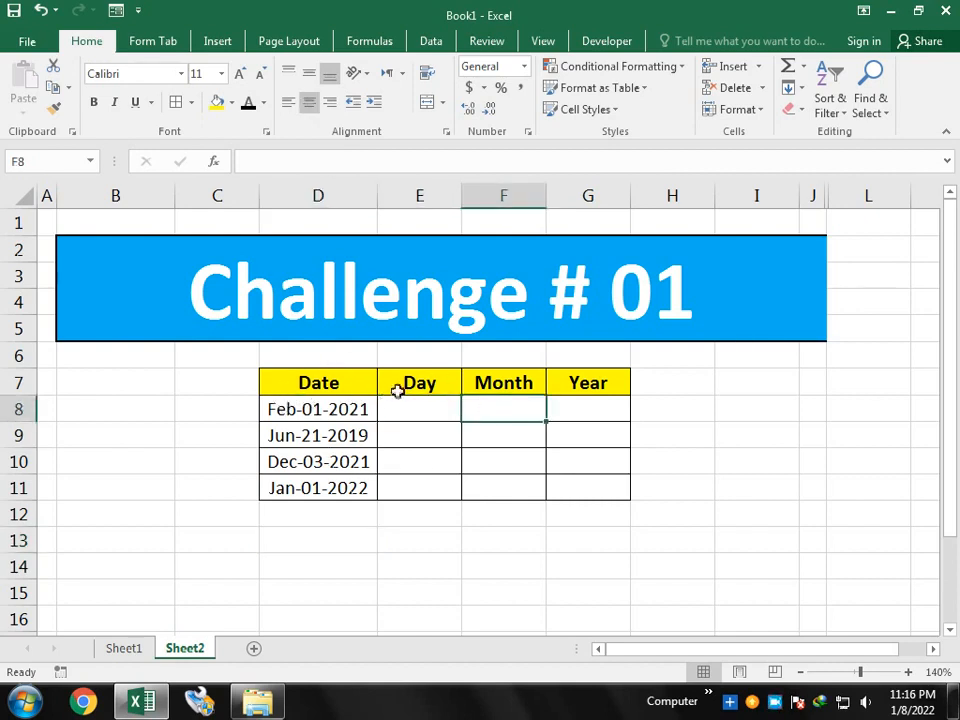
text(=lef)
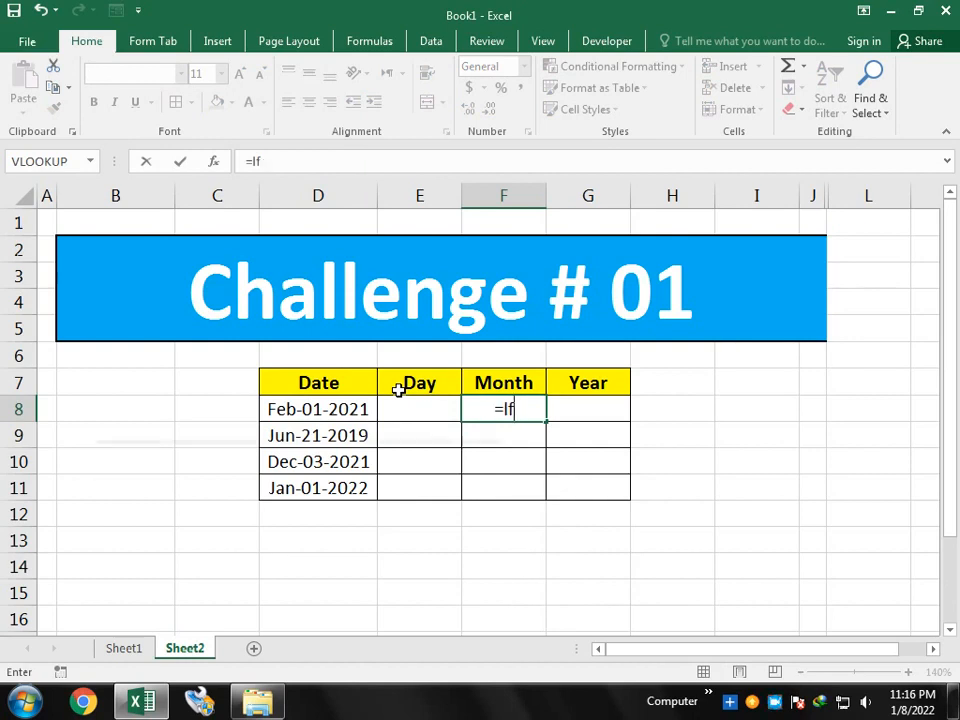
text(t()
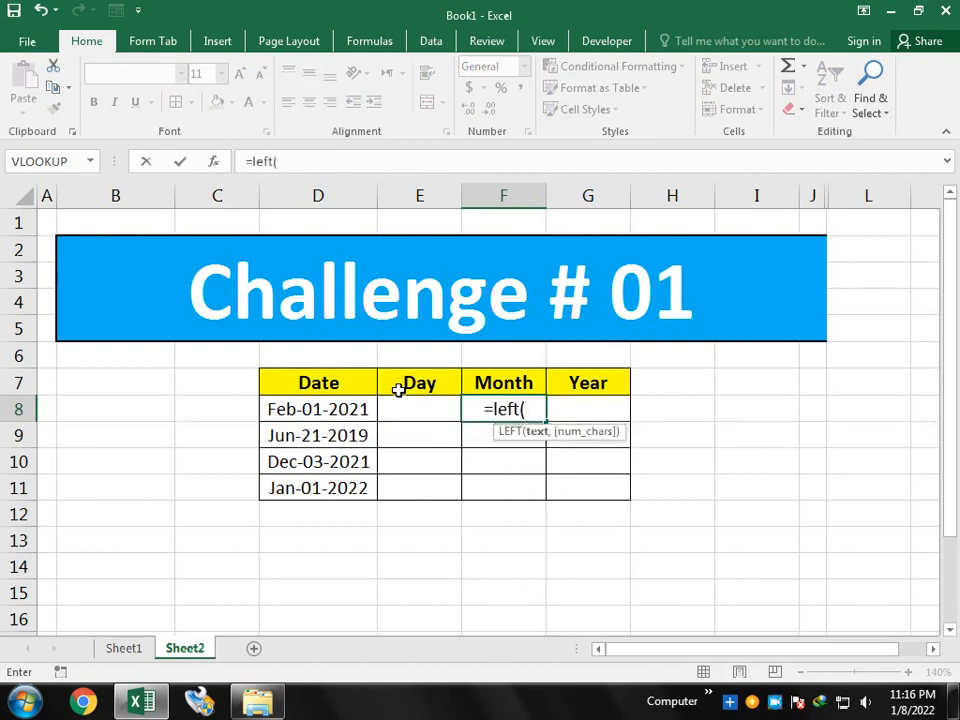
click(306, 411)
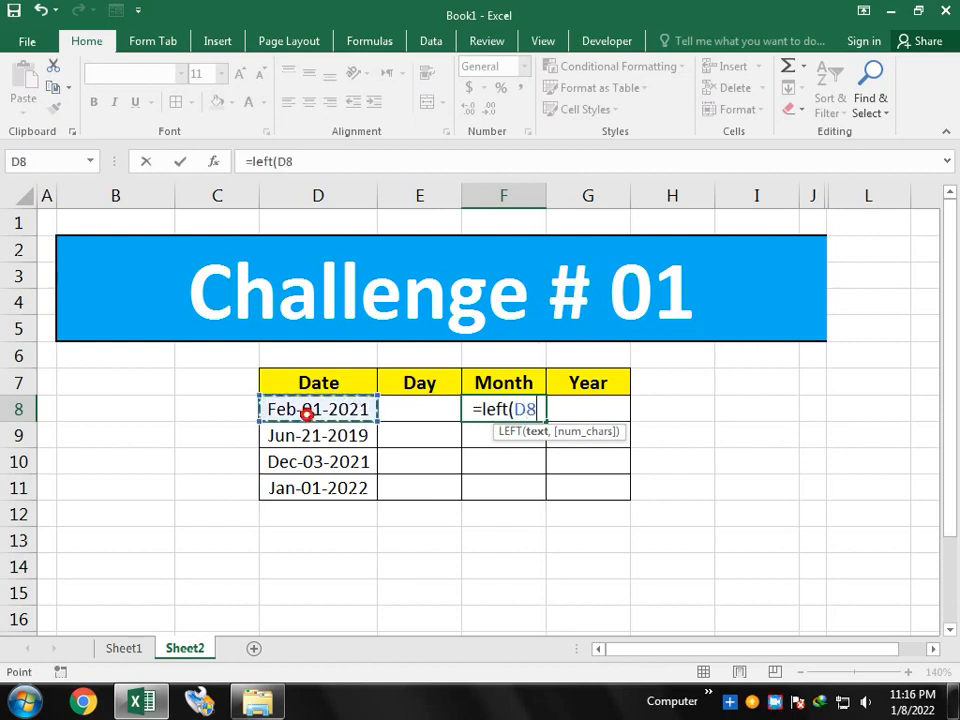
text(,3)
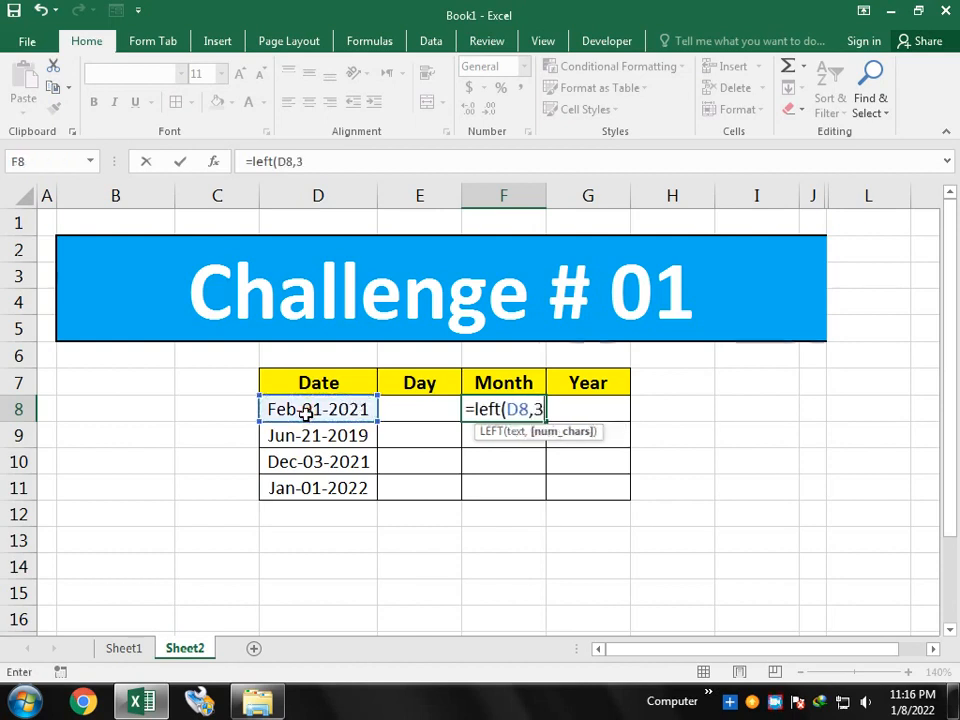
text())
key(Return)
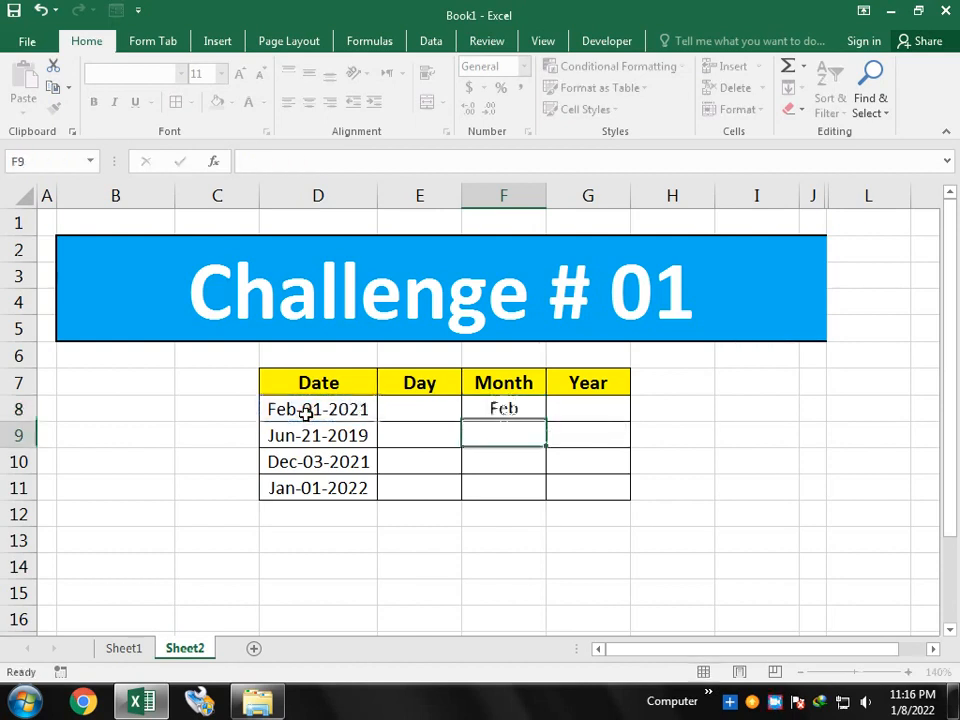
key(Up)
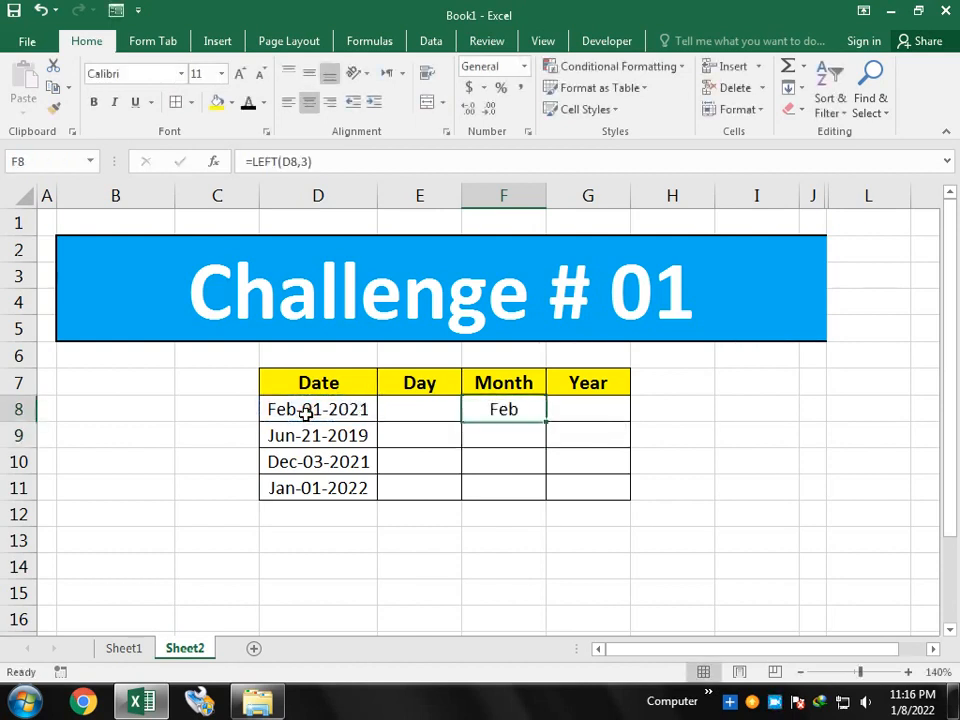
drag(546, 423, 545, 492)
- Extract the last 4 characters of D8 into Year cell G8 with =RIGHT(D8,4) and fill the formula down to G11
click(576, 407)
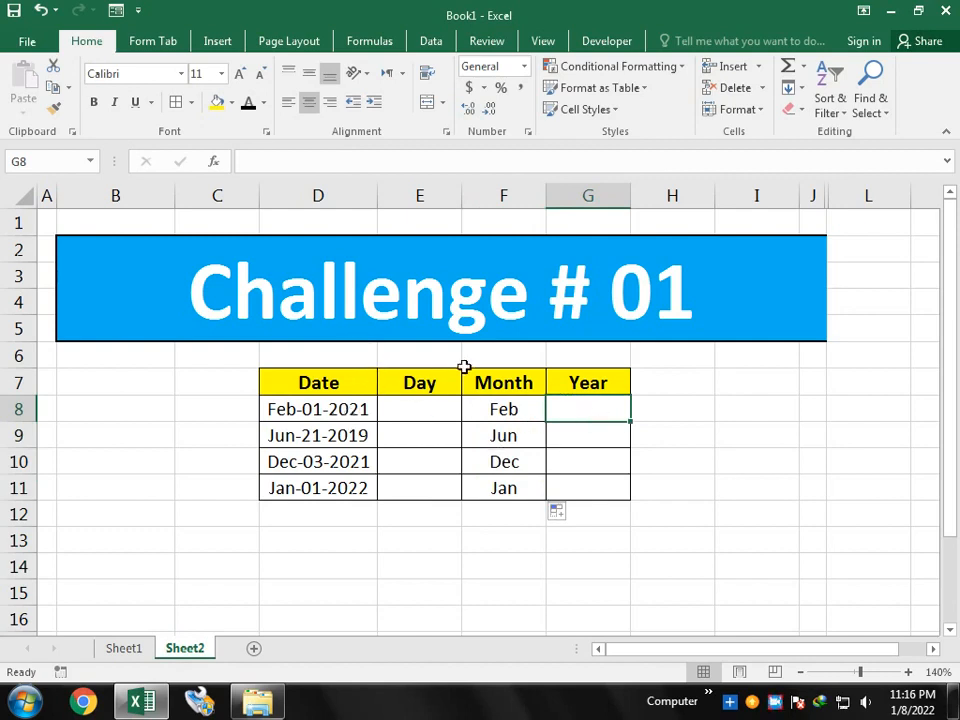
text(=right)
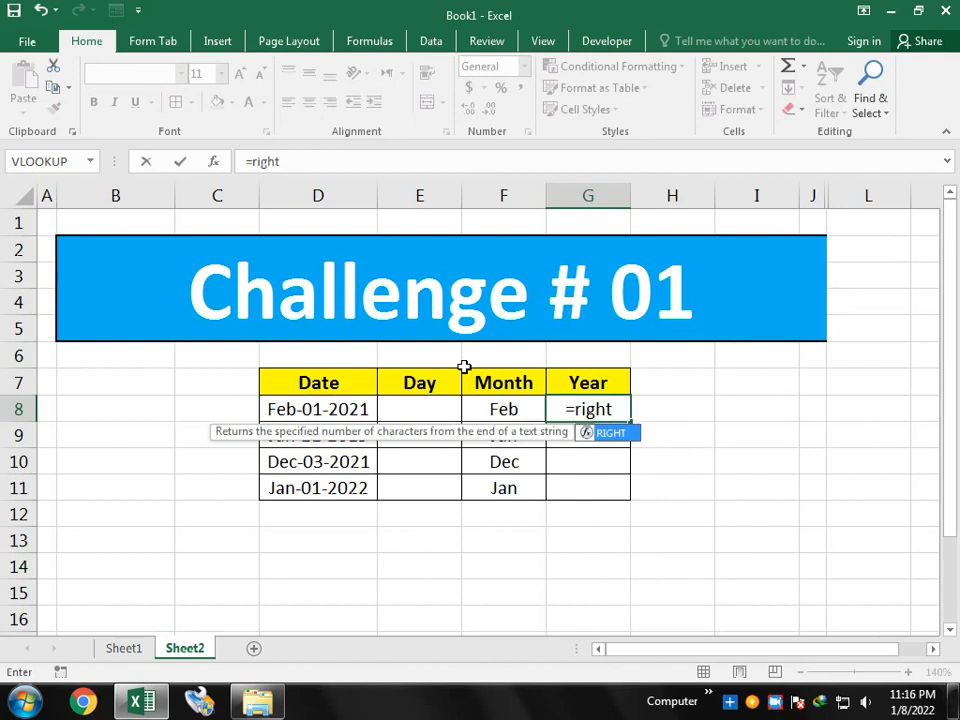
text(()
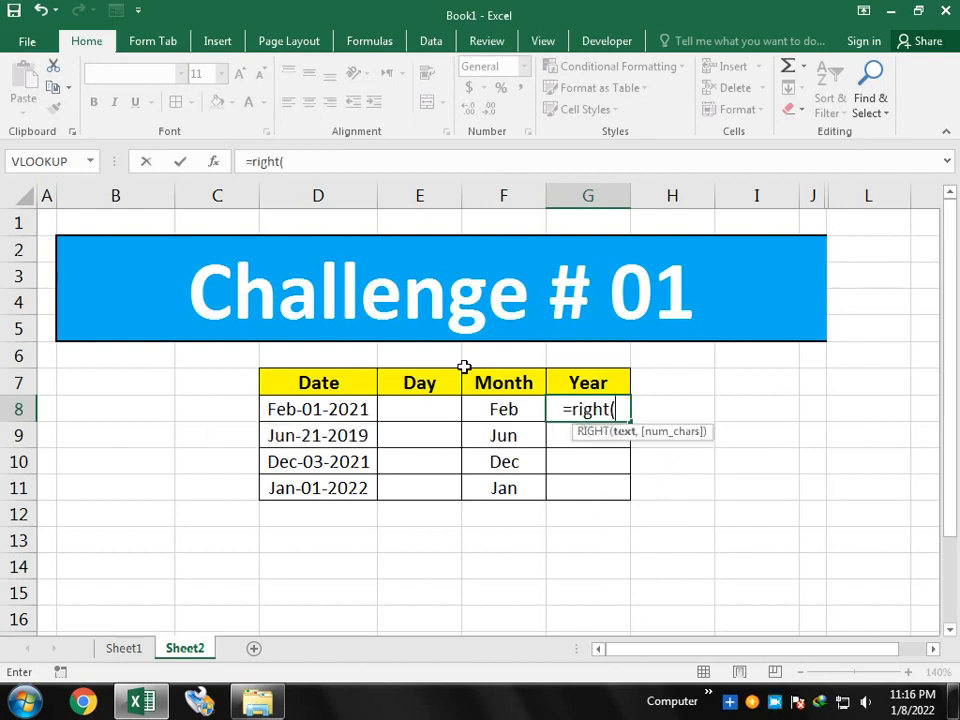
click(350, 408)
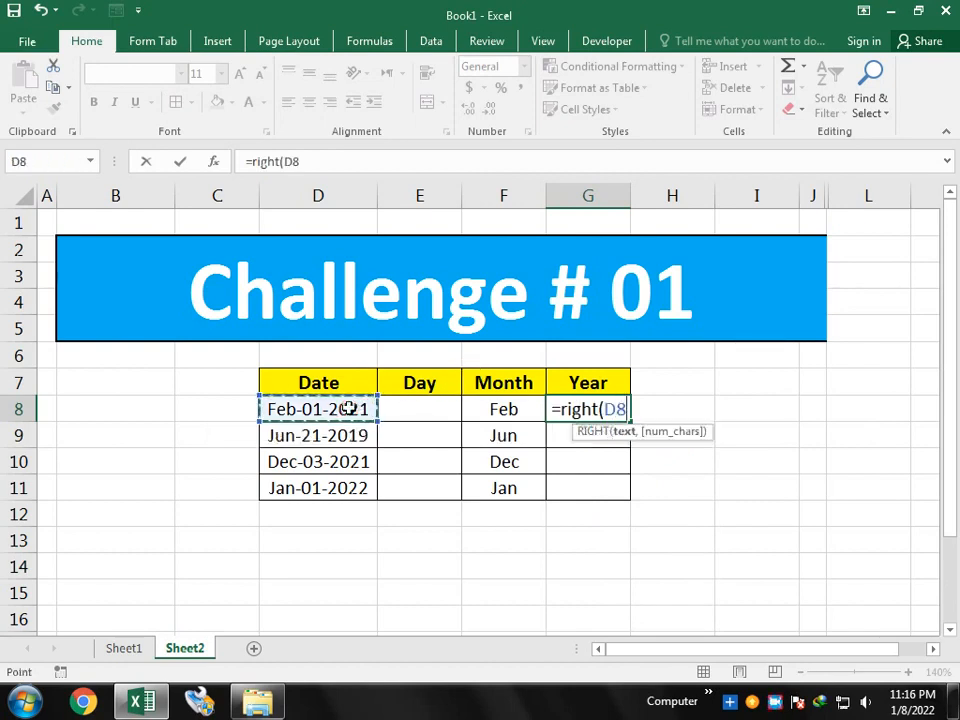
text(,)
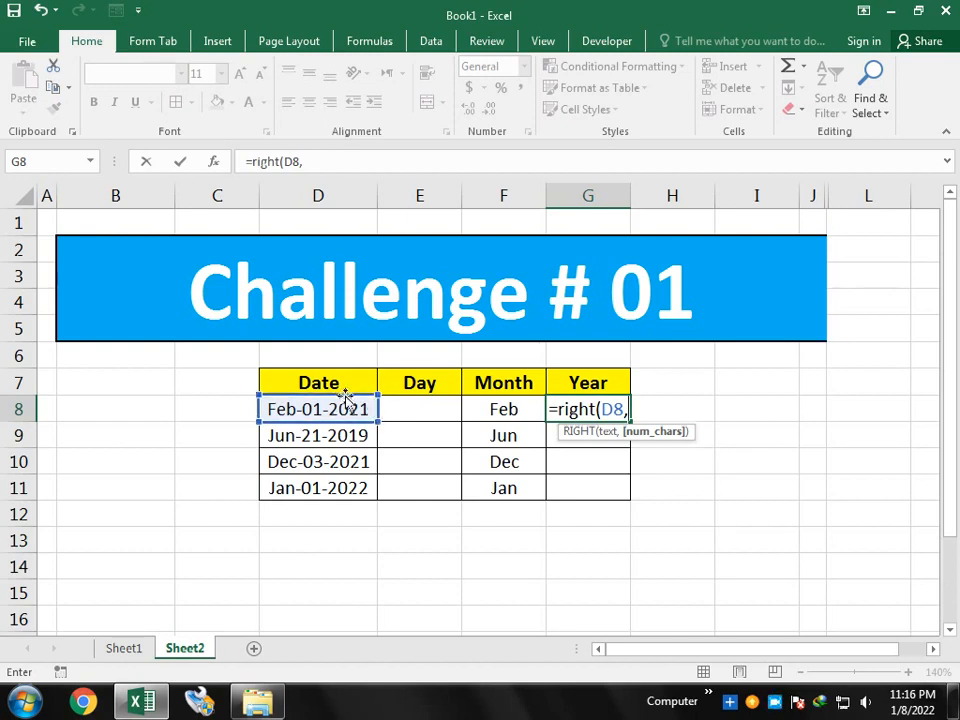
text(4)
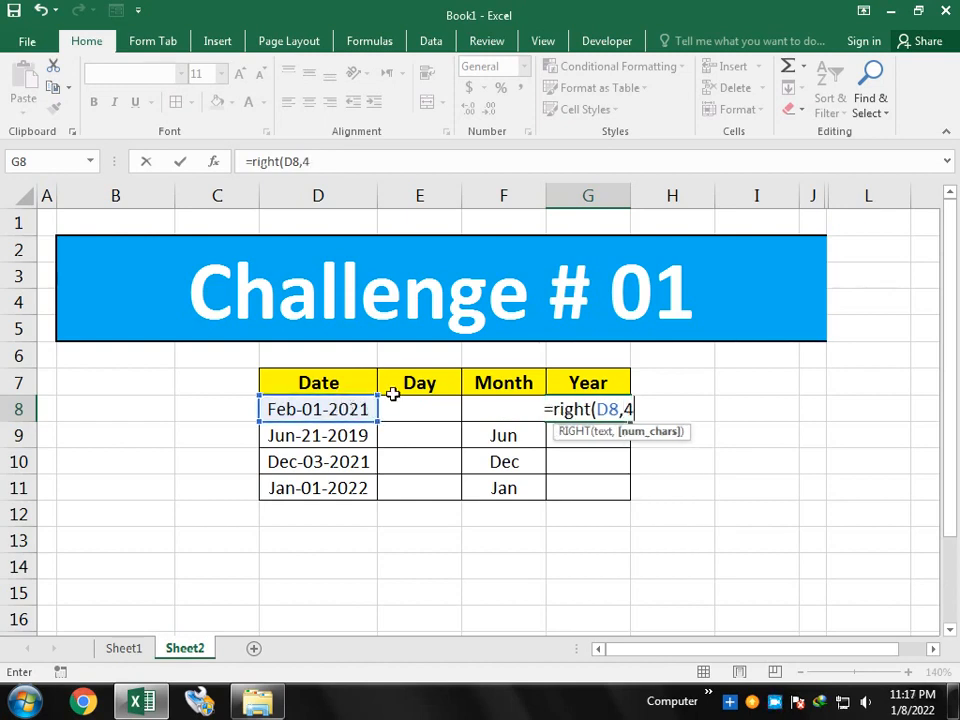
text())
key(Return)
key(Up)
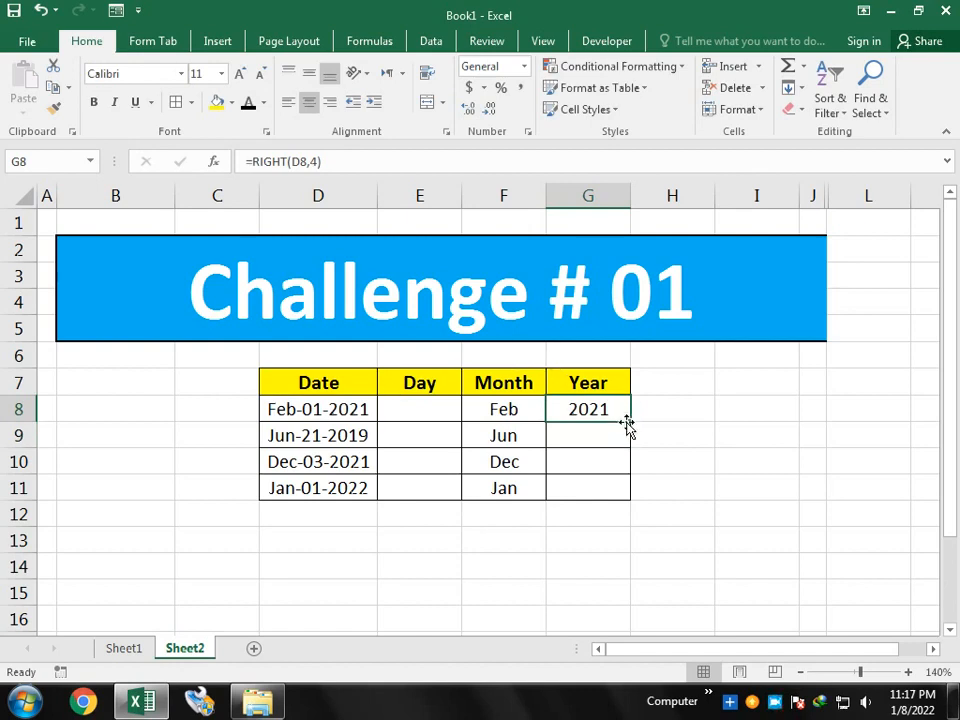
drag(632, 424, 626, 493)
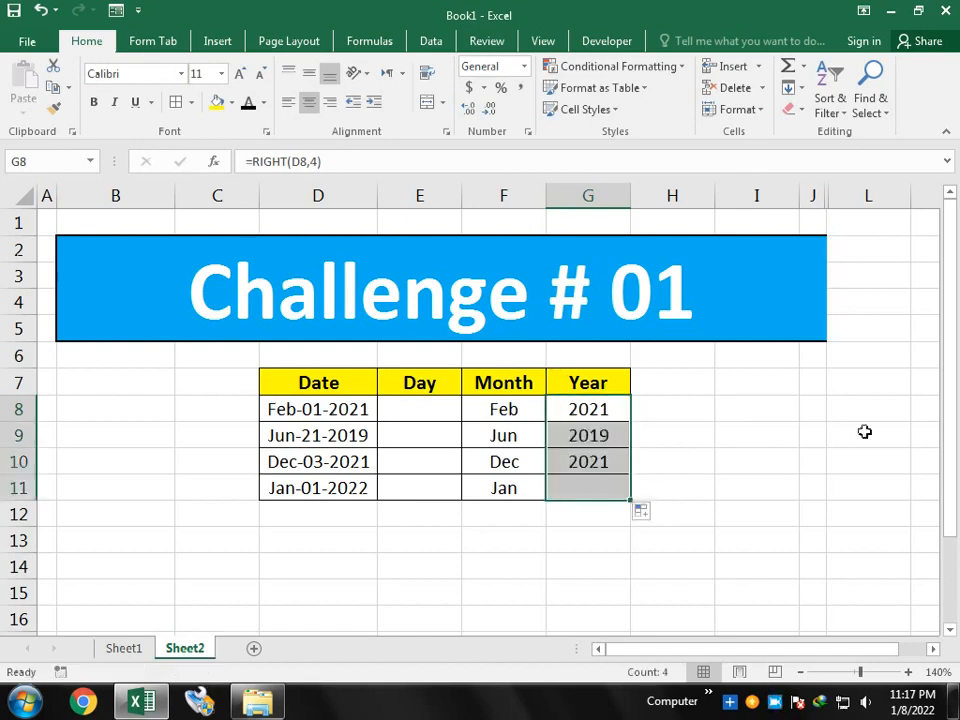
click(864, 431)
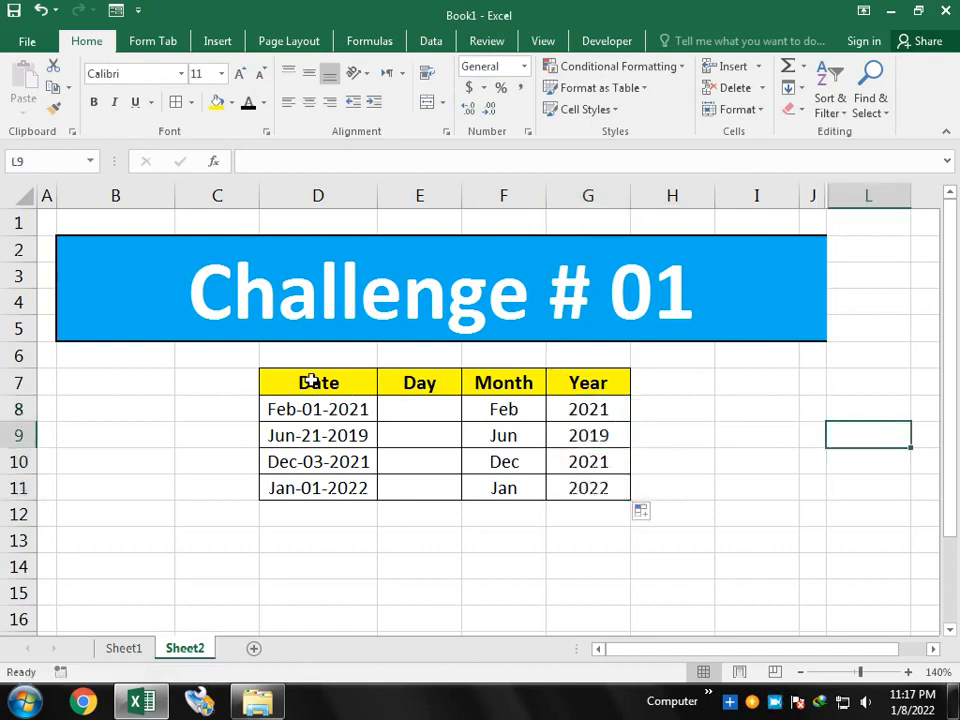
- Extract 2 characters starting at the fifth character of D8 into Day cell E8 with =MID(D8,5,2)
click(430, 408)
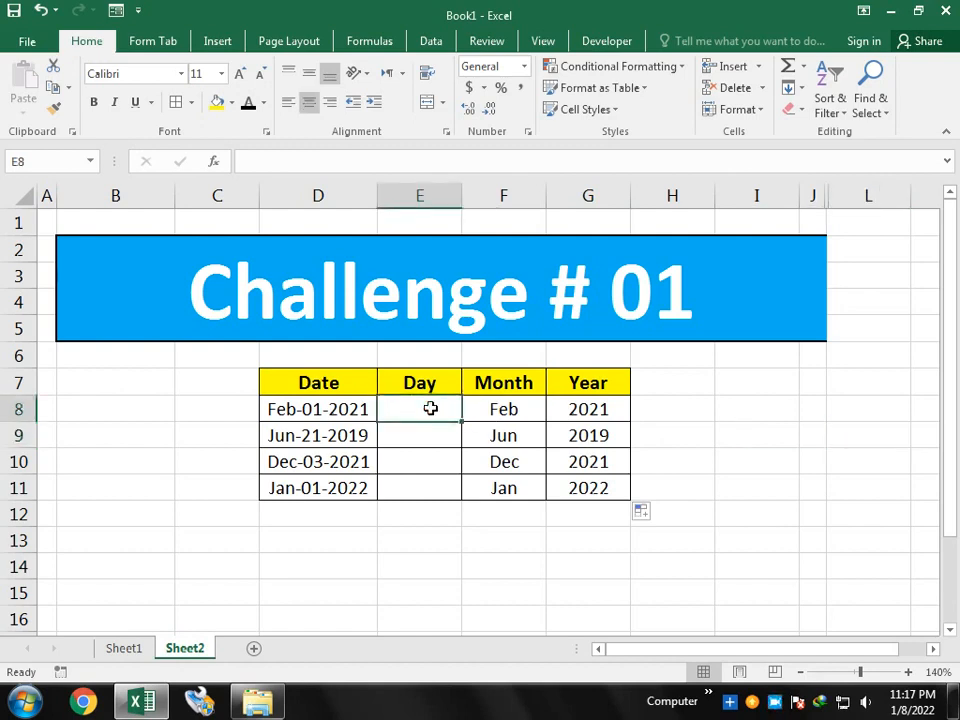
text(=)
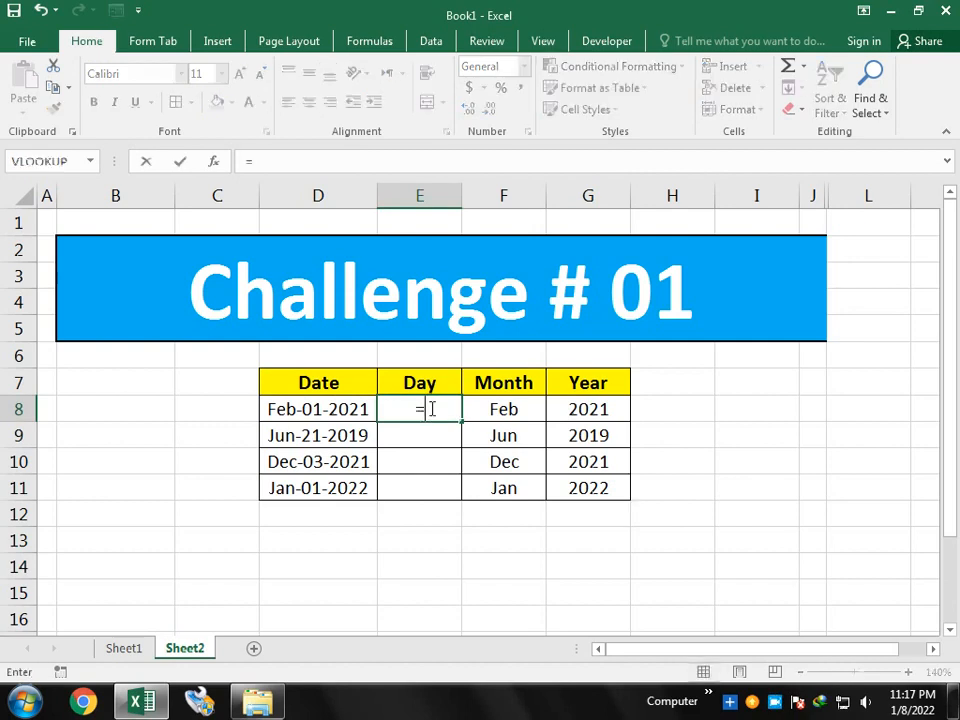
text(mid)
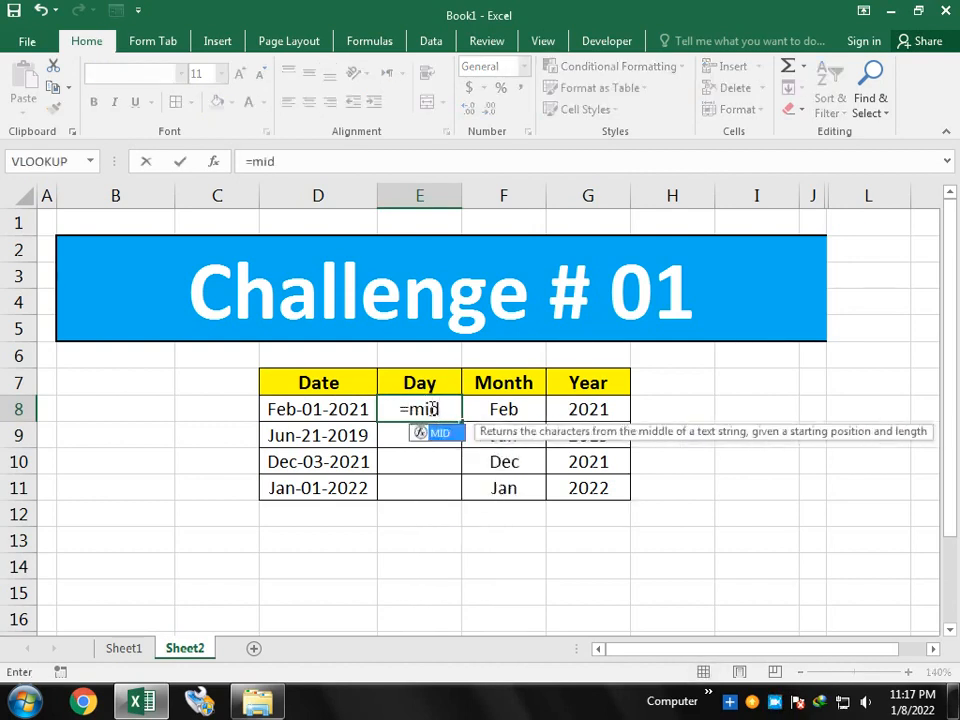
text(()
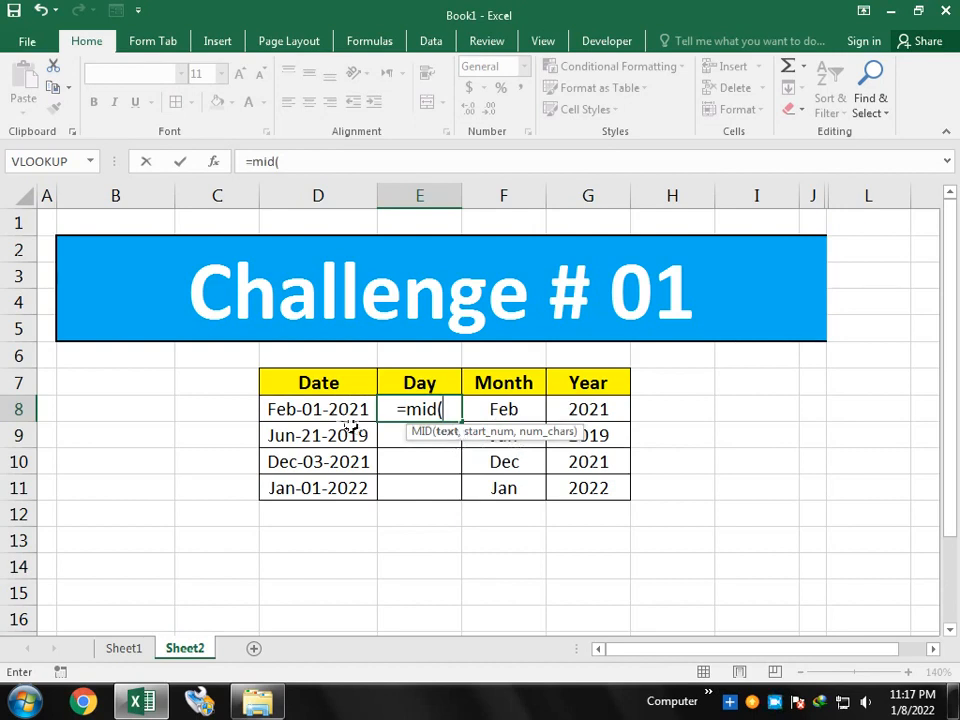
click(328, 404)
text(,)
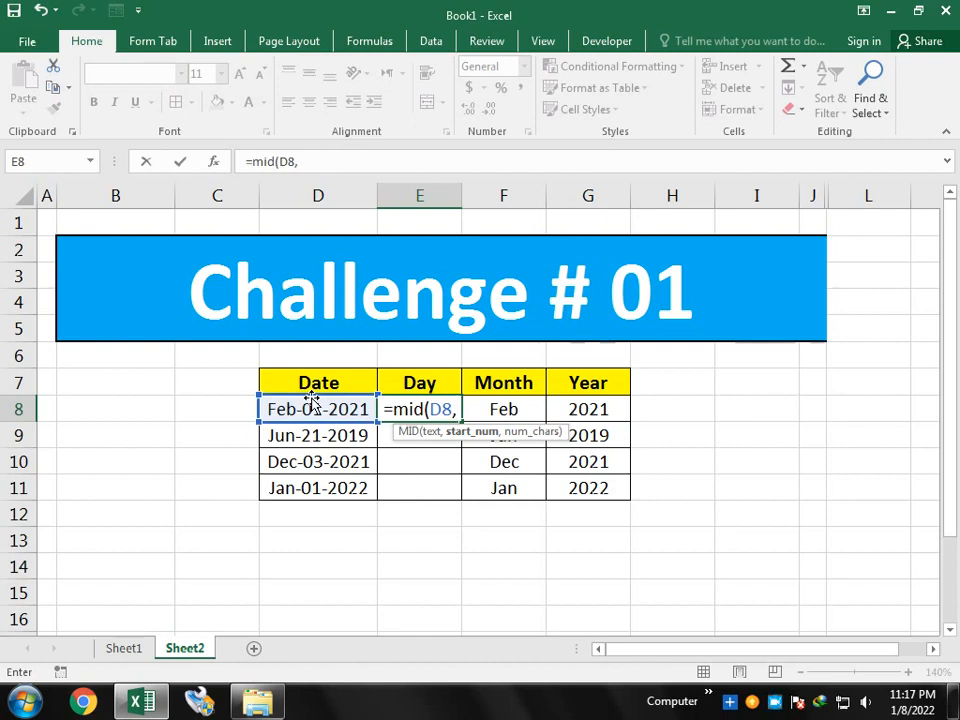
text(5)
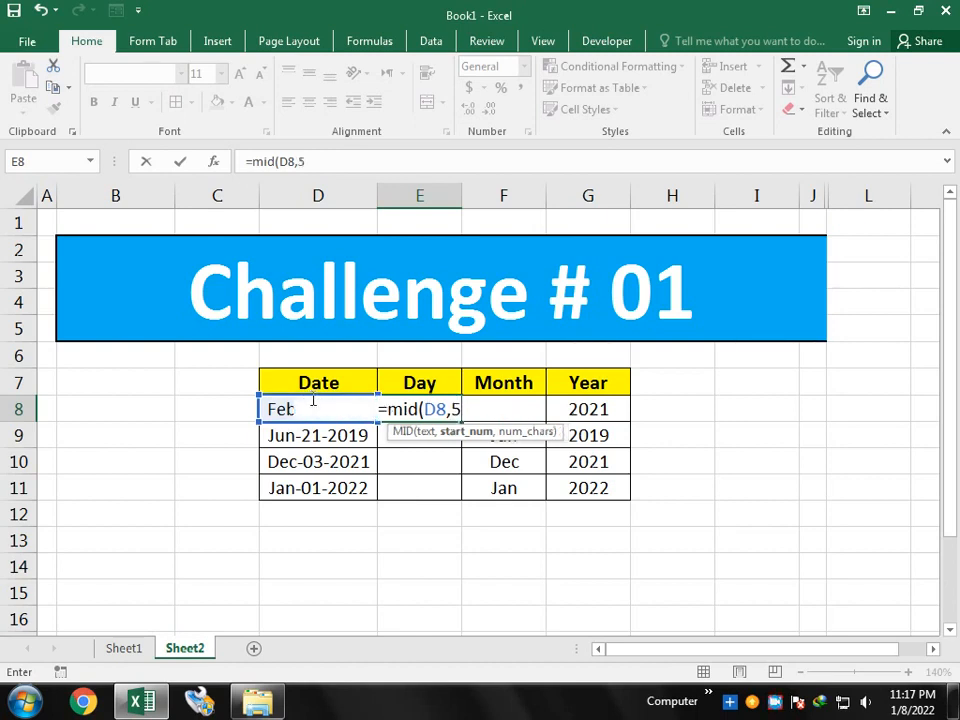
text(,)
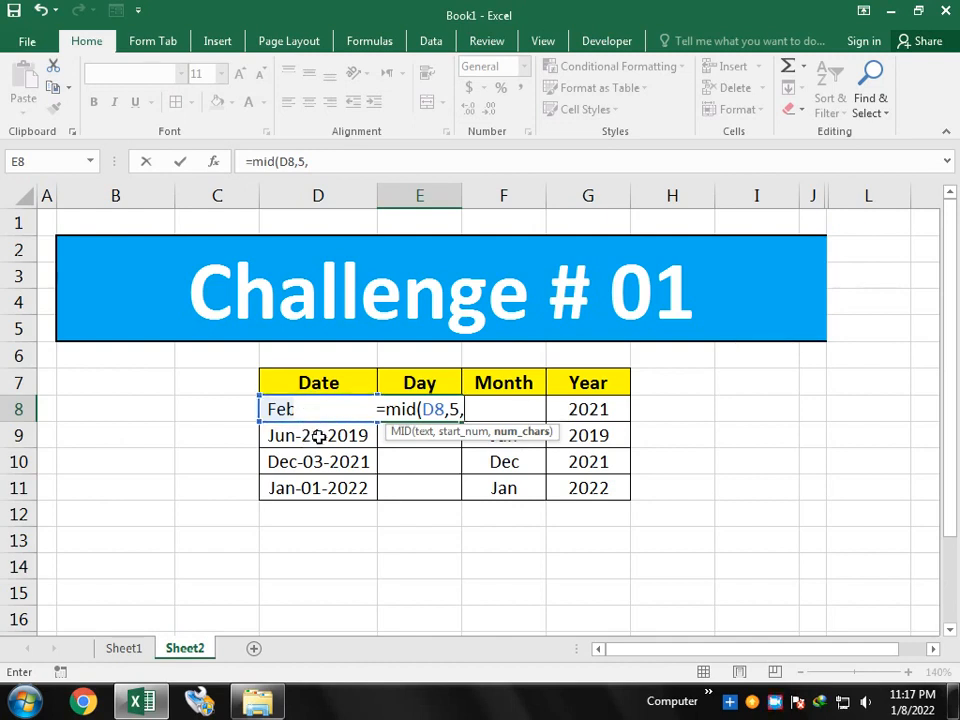
text(2)
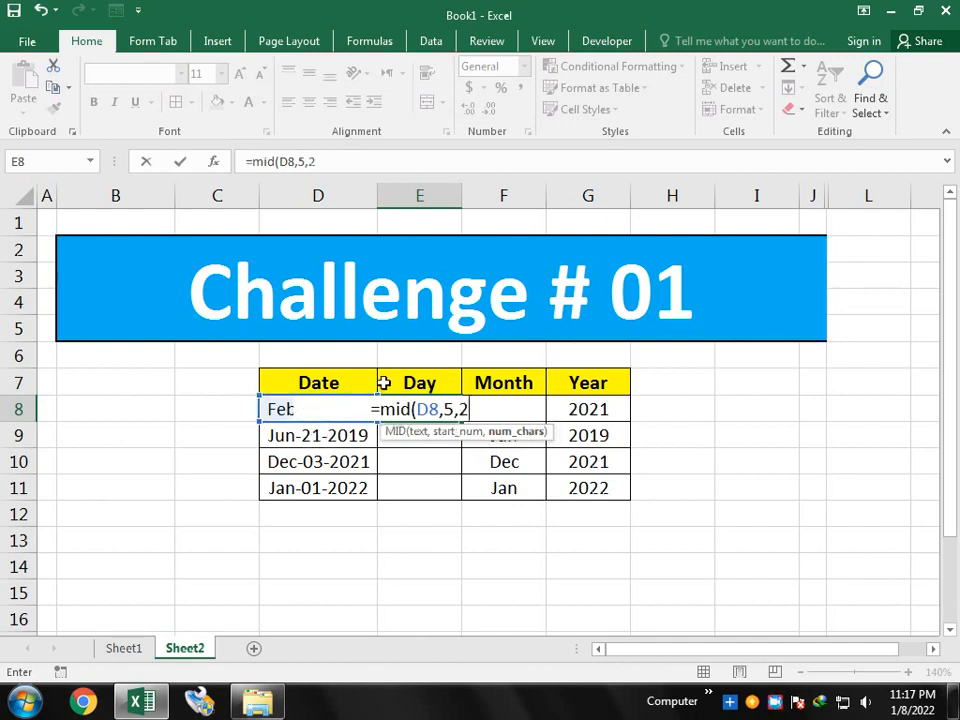
text())
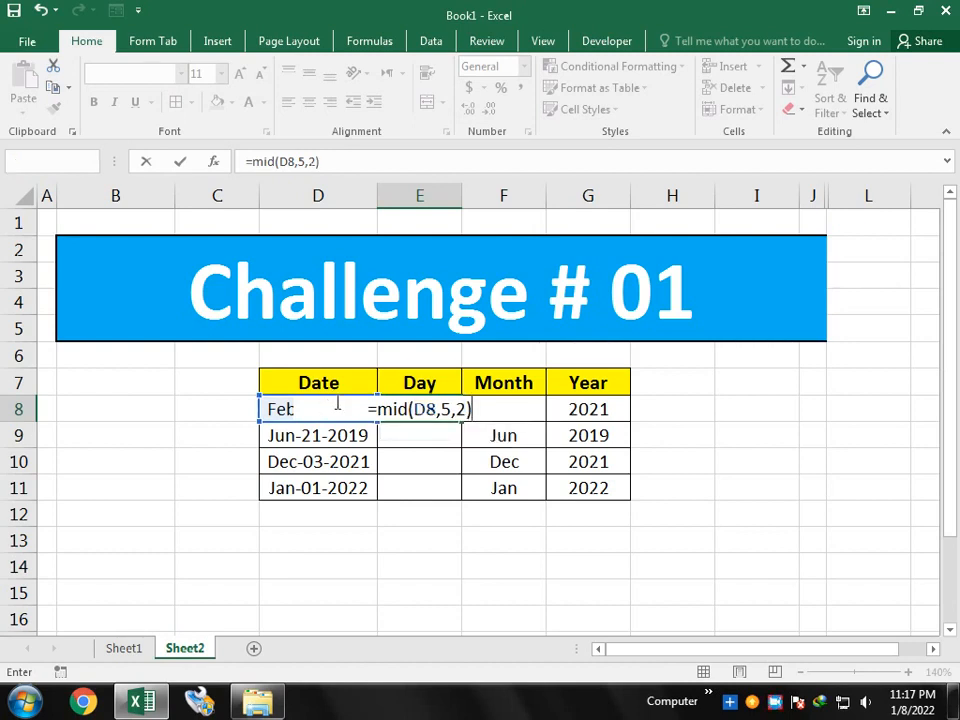
key(Return)
key(Up)
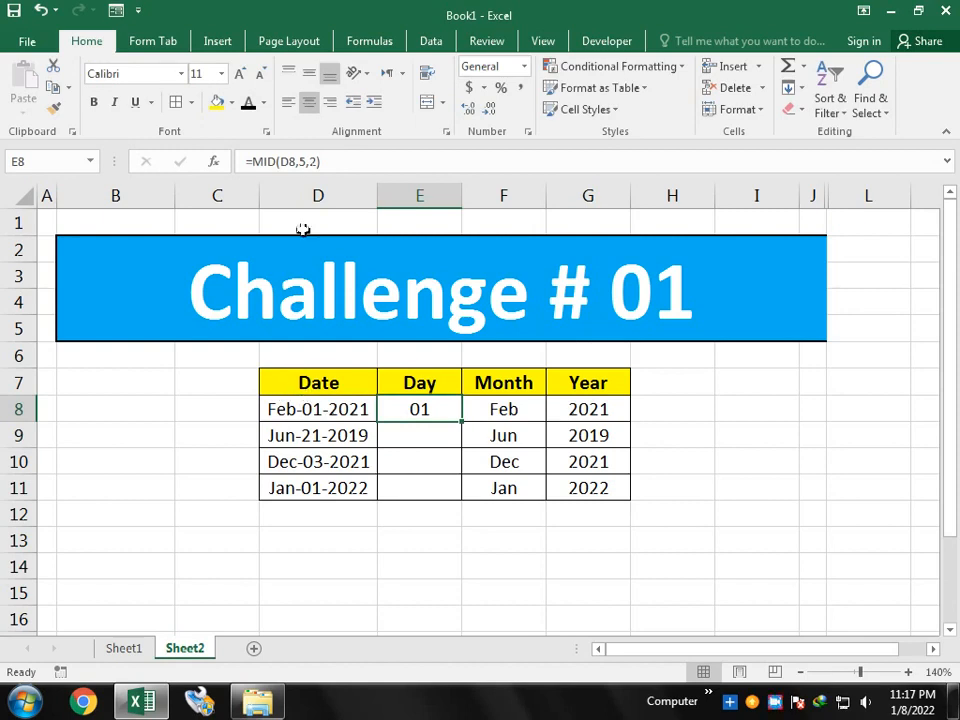
- Check the arguments of the MID formula in E8 and fill the formula down to E11
click(304, 161)
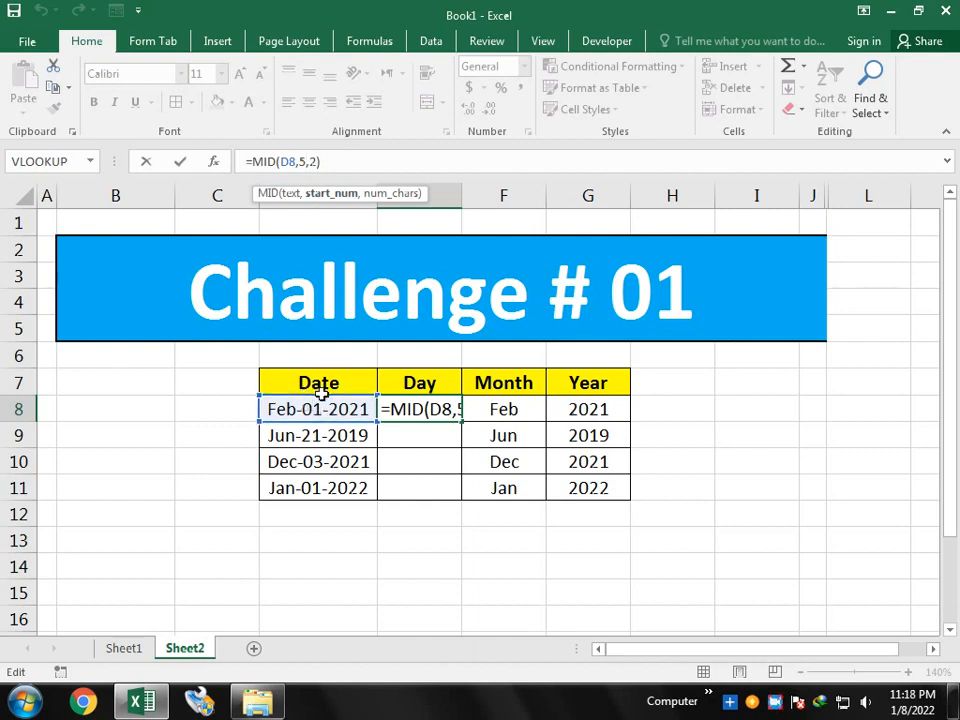
key(ctrl+Return)
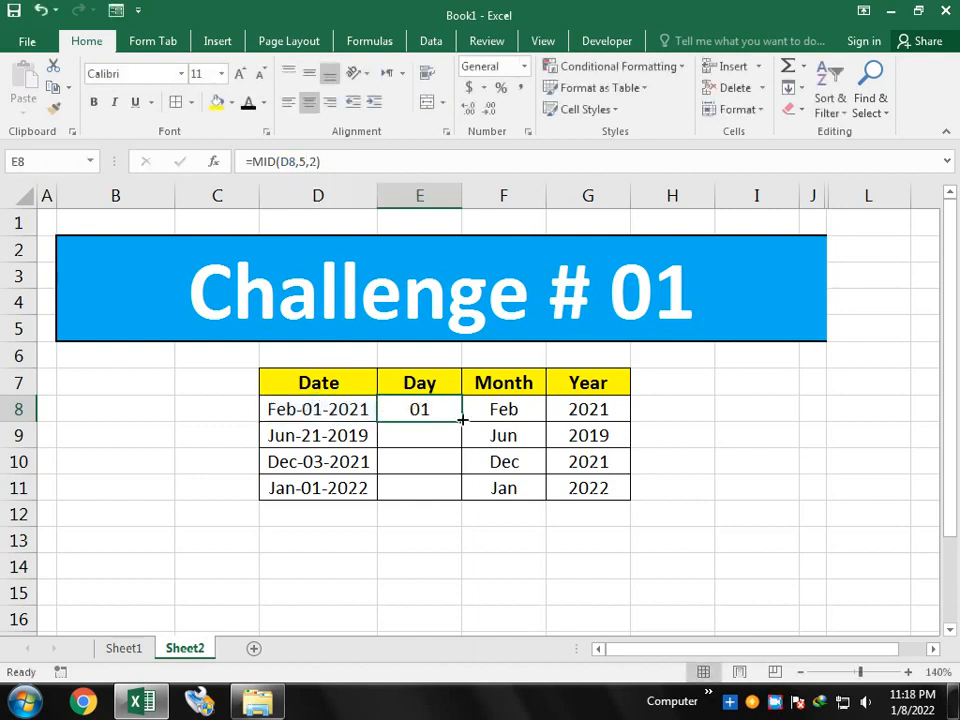
drag(461, 422, 462, 490)
click(671, 506)
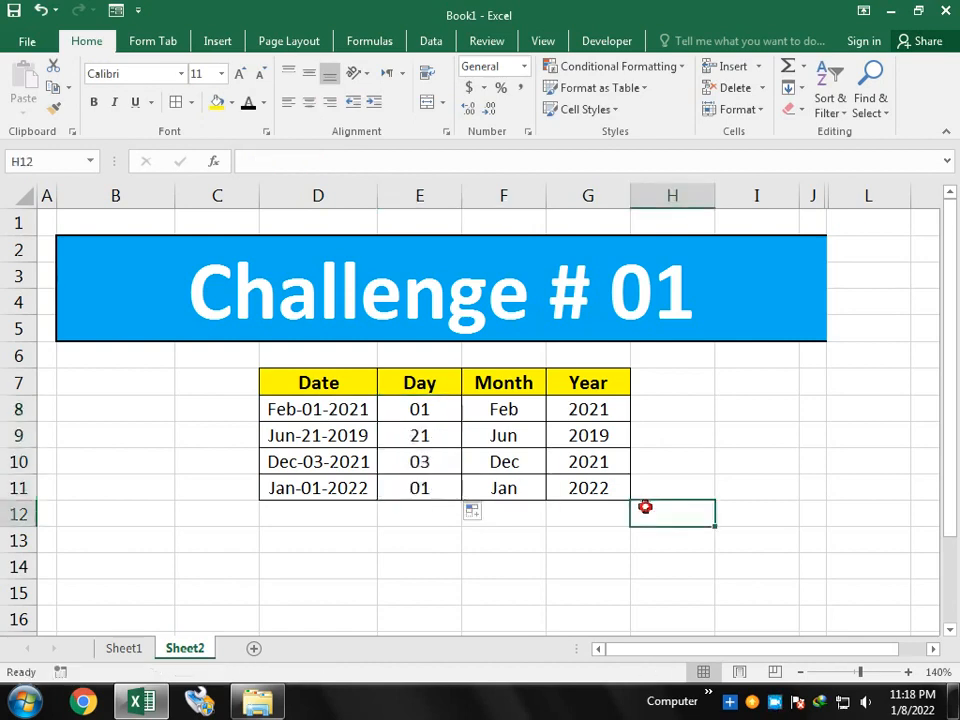
- Review the Day formula in E8 and return to Sheet1 to look over the split and joined codes
click(443, 410)
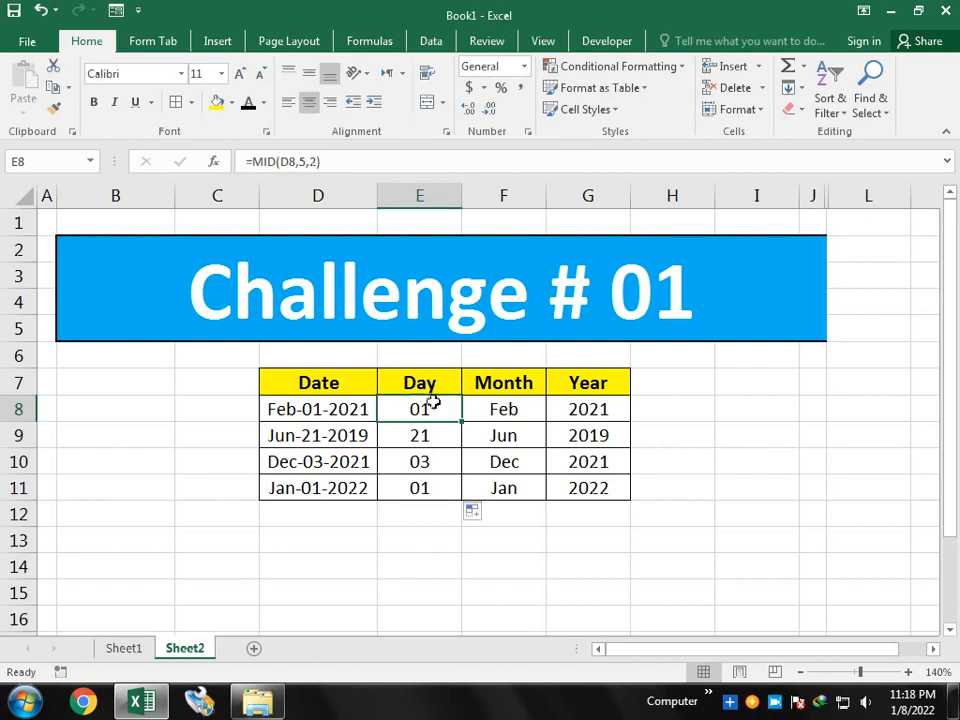
click(122, 650)
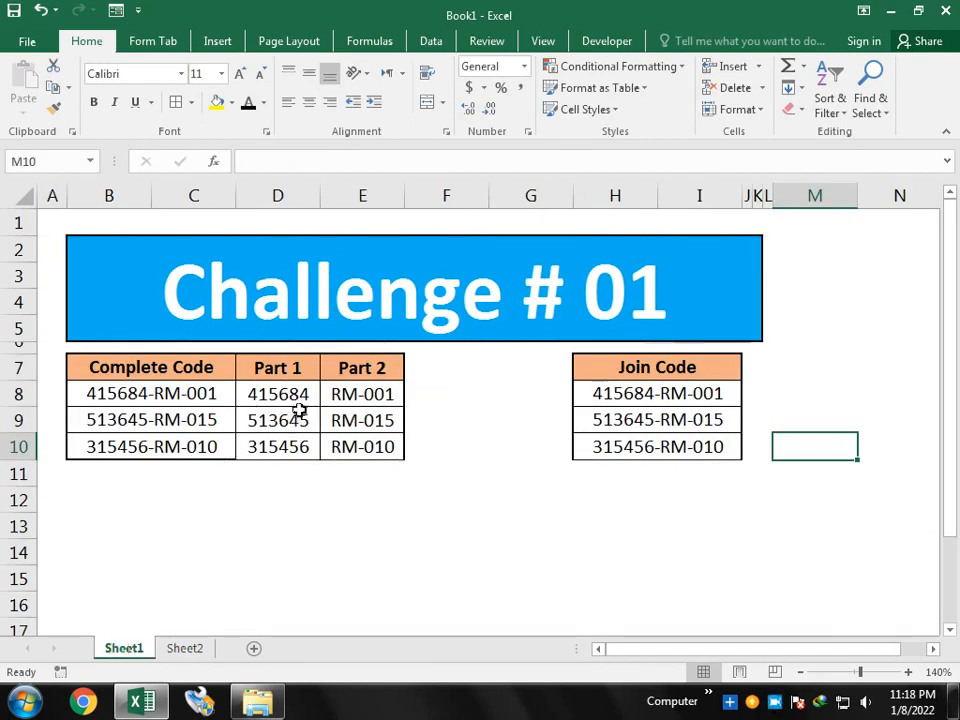